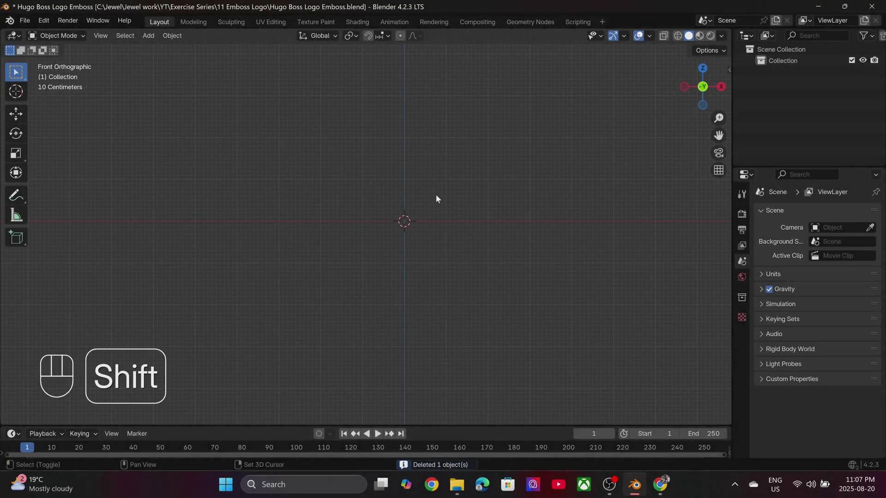
# Add the Hugo Boss perfume bottle picture as a reference image in front view
pyautogui.hotkey('shift', 'a')
pyautogui.moveTo(400, 315)
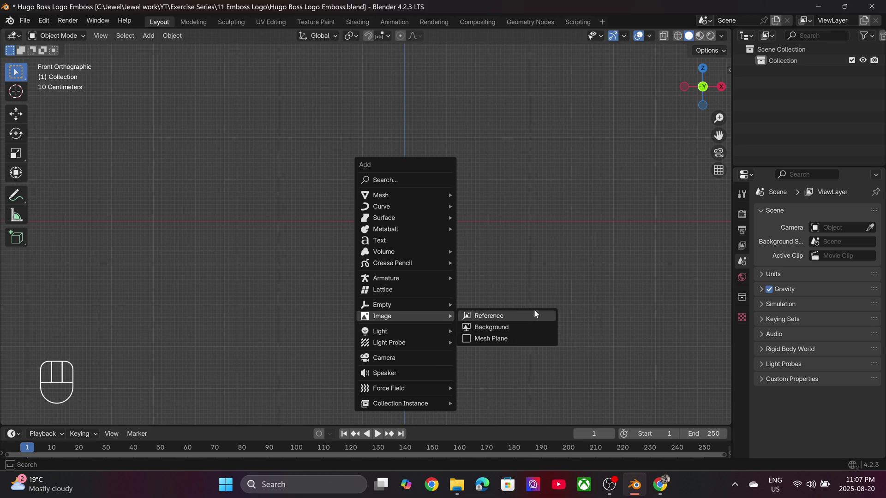
pyautogui.click(529, 316)
pyautogui.doubleClick(441, 342)
pyautogui.scroll(7, 431, 233)
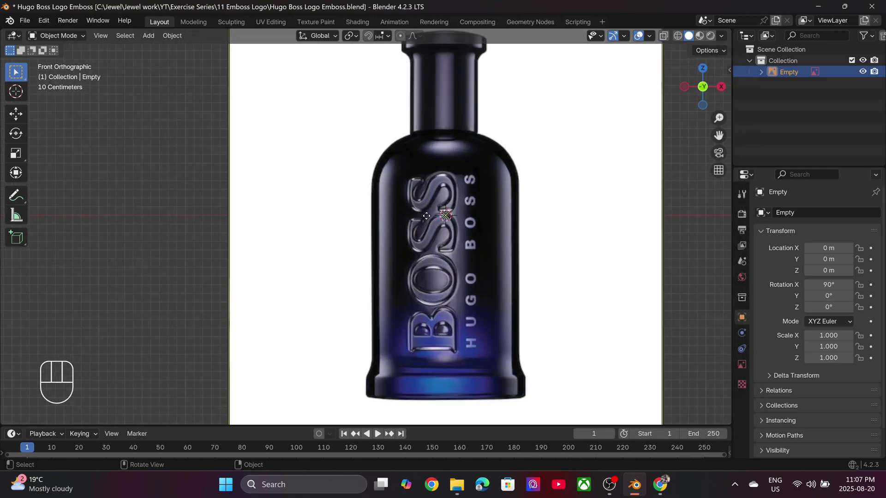
# Add a mesh circle and move it down along Z about 2.12 m to the base of the reference bottle
pyautogui.scroll(-4, 427, 216)
pyautogui.scroll(-2, 427, 220)
pyautogui.hotkey('shift', 'a')
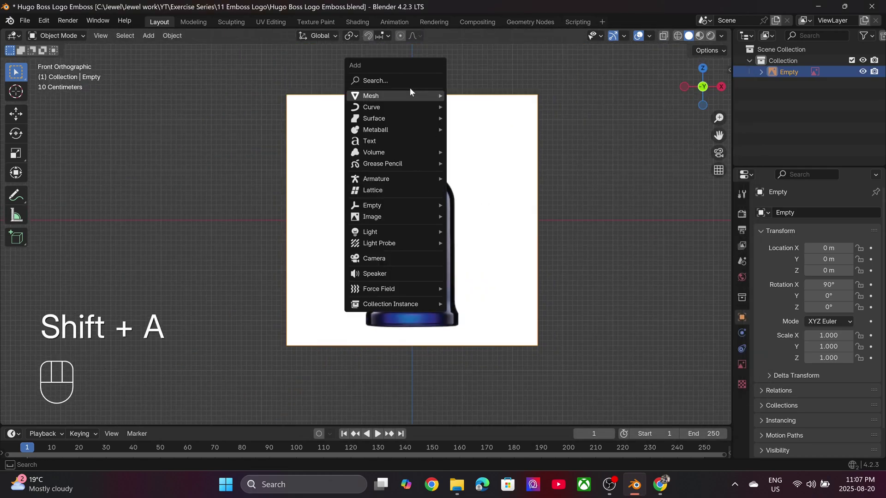
pyautogui.moveTo(409, 96)
pyautogui.click(480, 118)
pyautogui.press('g')
pyautogui.press('z')
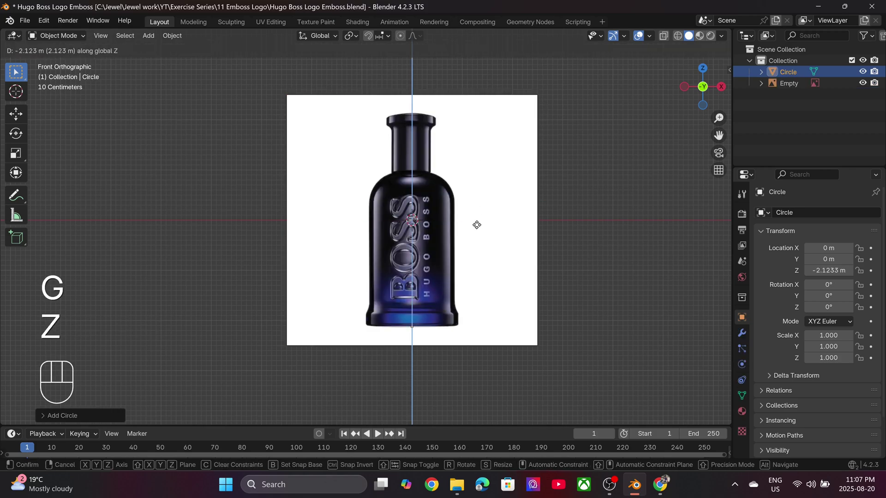
pyautogui.click(477, 225)
# Extrude the circle up about 0.24 m for the base band, then extrude again and scale in to match the flare
pyautogui.keyDown('ctrl'); pyautogui.moveTo(434, 302); pyautogui.dragTo(390, 198, button='middle'); pyautogui.keyUp('ctrl')
pyautogui.press('e')
pyautogui.press('z')
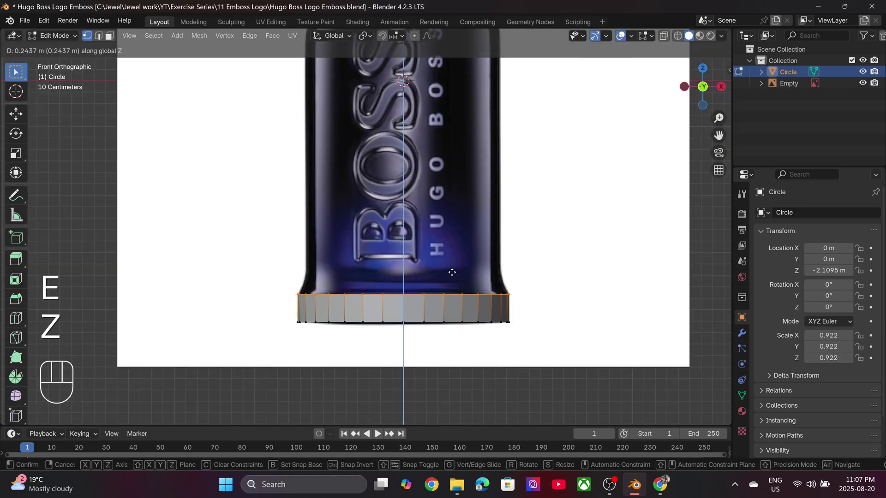
pyautogui.click(452, 272)
pyautogui.press('e')
pyautogui.click(533, 259)
pyautogui.press('s')
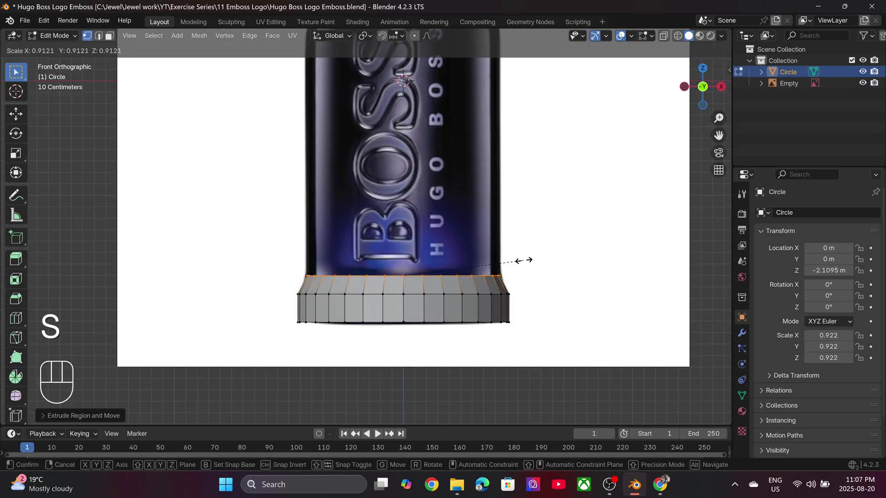
pyautogui.click(524, 261)
# Extrude the upper edge loop along Z up the straight body to the start of the bottle's shoulder
pyautogui.scroll(-2, 523, 260)
pyautogui.press('e')
pyautogui.press('z')
pyautogui.click(478, 85)
pyautogui.scroll(1, 478, 85)
# Extrude further loops up along Z and scale them inward so the shoulder narrows to the neck
pyautogui.press('e')
pyautogui.press('z')
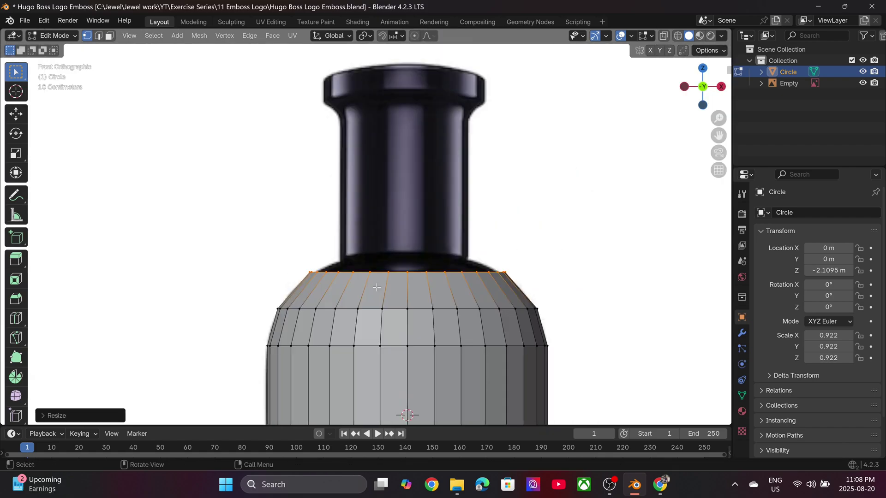
pyautogui.press('e')
pyautogui.press('z')
pyautogui.click(512, 258)
pyautogui.press('s')
pyautogui.click(477, 259)
# Extrude the neck upward along Z, then extrude its upper edge loop inward to form the mouth rim
pyautogui.press('e')
pyautogui.press('z')
pyautogui.click(478, 161)
pyautogui.moveTo(479, 160); pyautogui.dragTo(482, 190, button='middle')
pyautogui.press('e')
pyautogui.press('s')
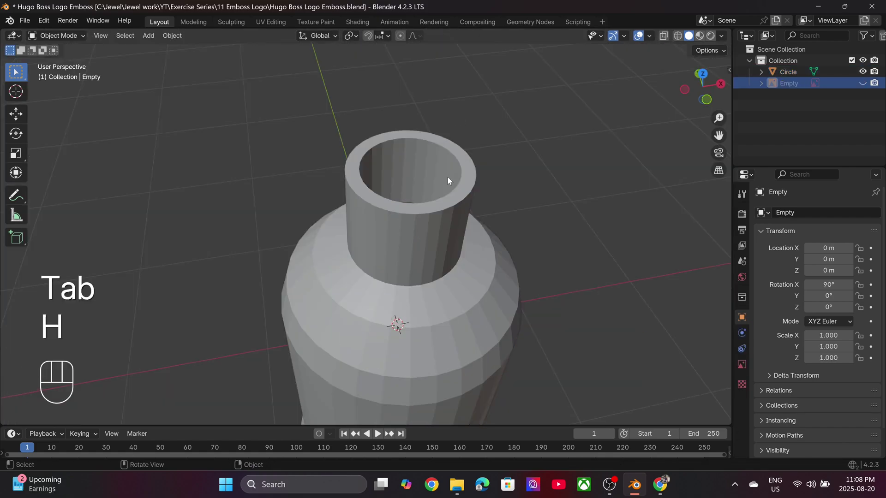
# Select the open edge loop at the bottle's underside and extrude it inward to form the bottom ring
pyautogui.scroll(-6, 447, 176)
pyautogui.moveTo(416, 267); pyautogui.dragTo(373, 65, button='middle')
pyautogui.scroll(5, 389, 145)
pyautogui.press('Tab')
pyautogui.click(389, 145)
pyautogui.press('Tab')
pyautogui.press('2')
pyautogui.keyDown('alt'); pyautogui.click(384, 144); pyautogui.keyUp('alt')
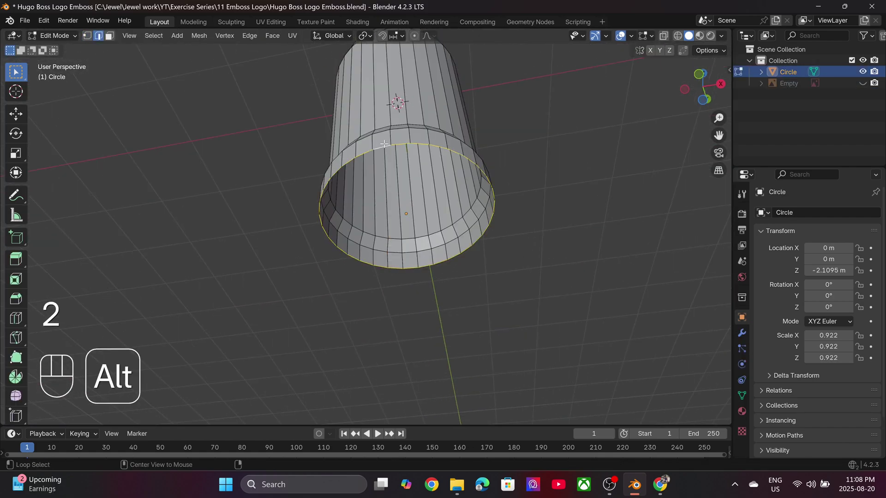
pyautogui.press('e')
pyautogui.press('s')
pyautogui.click(457, 199)
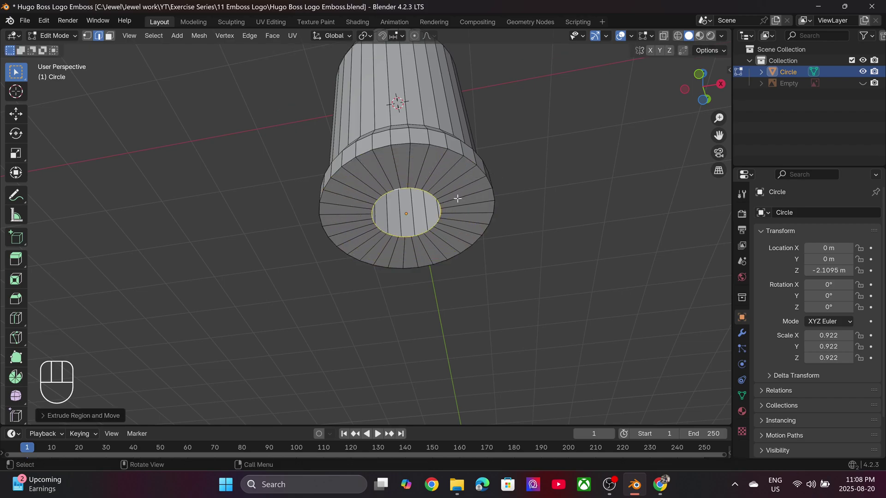
# Shift the inner bottom edge loop along Z and scale it smaller
pyautogui.moveTo(458, 199); pyautogui.dragTo(448, 224, button='middle')
pyautogui.press('g')
pyautogui.press('z')
pyautogui.click(434, 224)
pyautogui.scroll(5, 389, 287)
pyautogui.press('s')
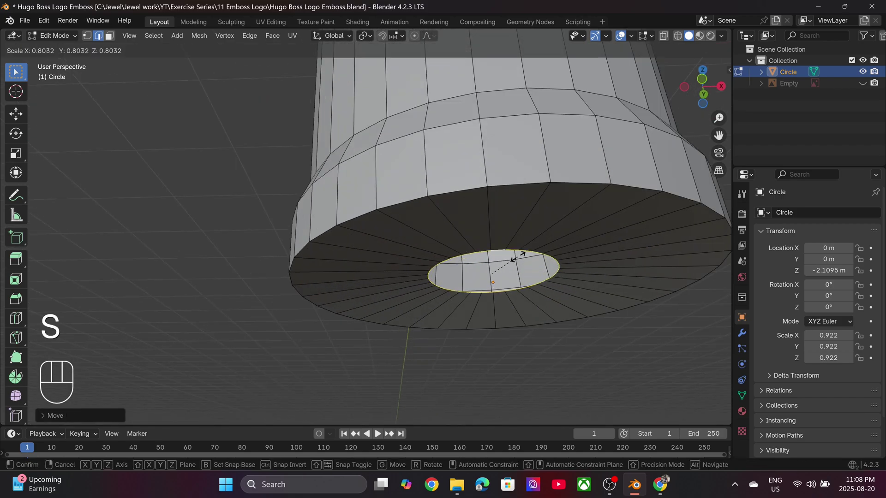
pyautogui.click(517, 256)
# Close the remaining hole in the bottle's bottom with Grid Fill
pyautogui.click(273, 36)
pyautogui.click(333, 171)
pyautogui.press('Tab')
pyautogui.scroll(-4, 456, 206)
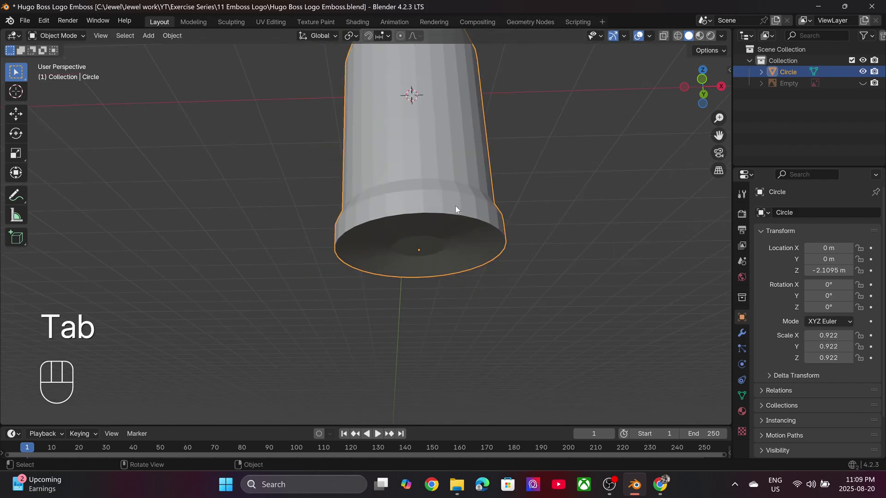
# Apply Shade Auto Smooth to the bottle body
pyautogui.rightClick(455, 206)
pyautogui.click(434, 205)
pyautogui.moveTo(416, 194); pyautogui.dragTo(372, 210, button='middle')
pyautogui.press('KP_1')
pyautogui.click(346, 131)
pyautogui.scroll(2, 369, 130)
pyautogui.keyDown('shift'); pyautogui.moveTo(453, 173); pyautogui.dragTo(434, 205, button='middle'); pyautogui.keyUp('shift')
pyautogui.click(434, 205)
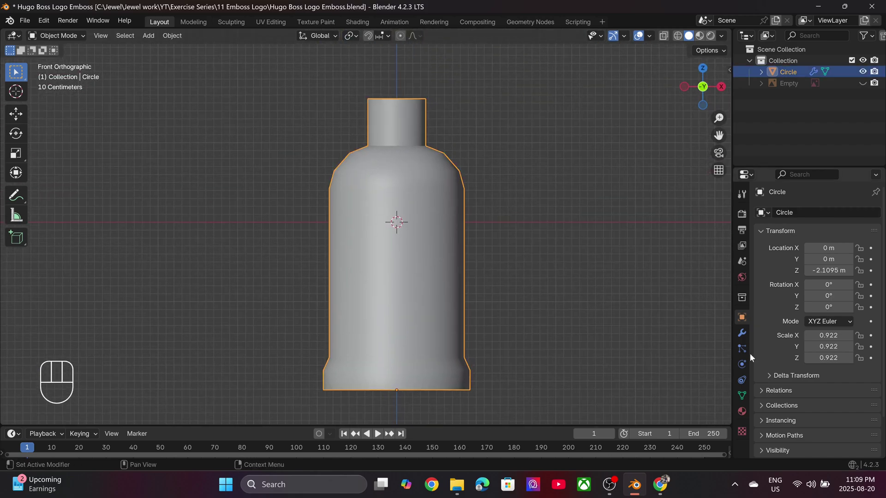
# Add a Subdivision Surface modifier to the bottle with 2 viewport levels
pyautogui.click(741, 333)
pyautogui.click(791, 213)
pyautogui.click(751, 246)
pyautogui.click(860, 262)
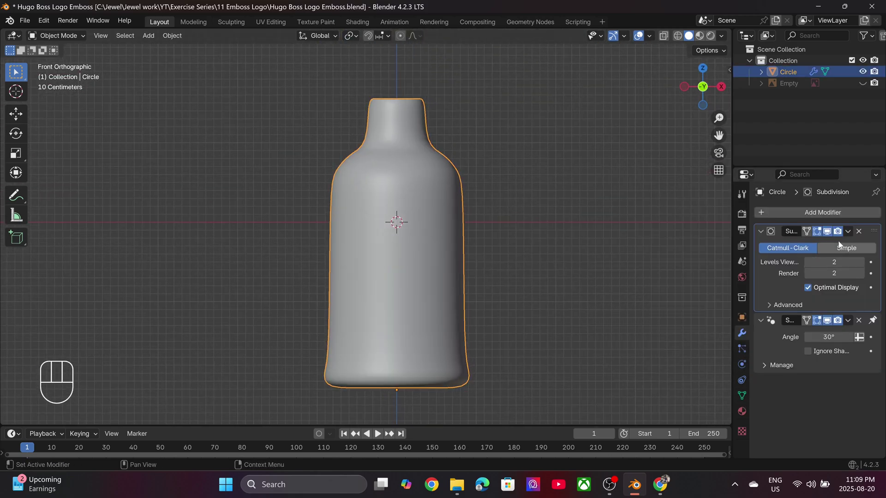
# Add a Bevel modifier to the bottle, place it first in the modifier stack and set it to 2 segments
pyautogui.click(814, 213)
pyautogui.click(749, 229)
pyautogui.click(757, 266)
pyautogui.moveTo(873, 322); pyautogui.dragTo(876, 226)
pyautogui.click(860, 288)
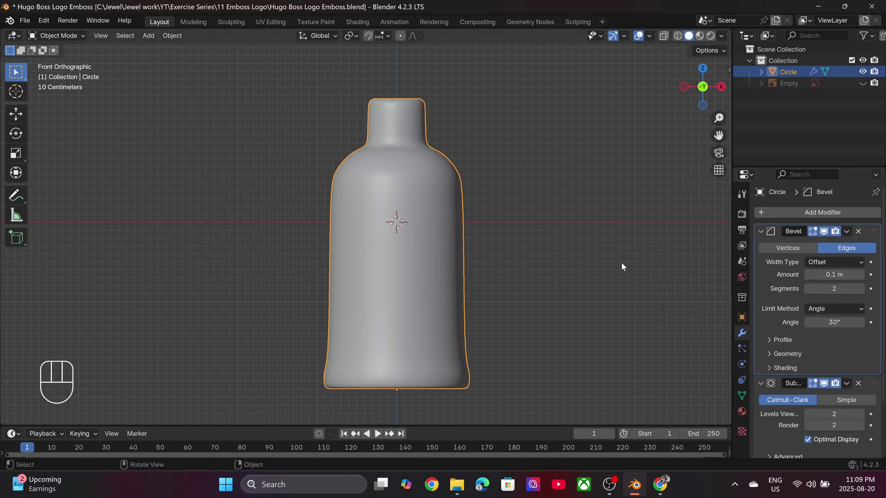
# Add a Solidify modifier to the bottle with offset 0 and Even Thickness enabled
pyautogui.click(789, 211)
pyautogui.click(674, 288)
pyautogui.scroll(-4, 820, 392)
pyautogui.click(829, 355)
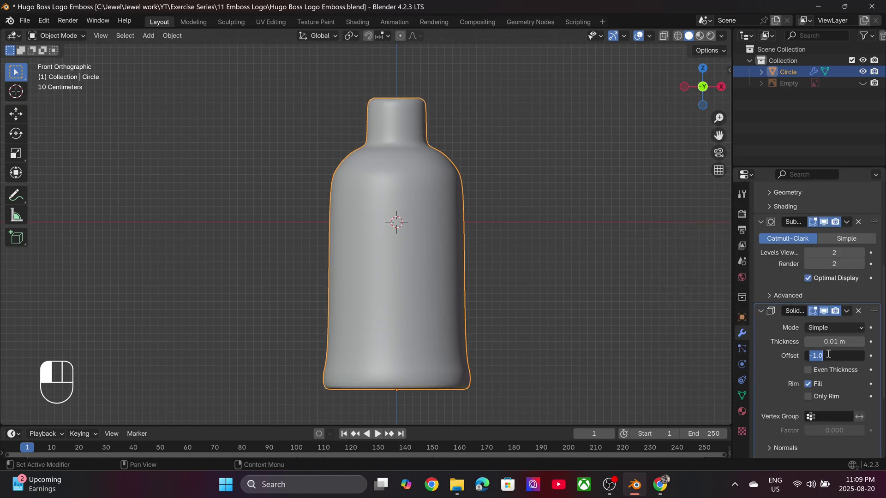
pyautogui.write('0')
pyautogui.press('Return')
pyautogui.click(808, 370)
pyautogui.moveTo(838, 341); pyautogui.dragTo(863, 342)
pyautogui.hotkey('ctrl', 'z')
# Add a loop cut around the lower part of the bottle's neck
pyautogui.moveTo(500, 208); pyautogui.dragTo(500, 244, button='middle')
pyautogui.scroll(7, 500, 245)
pyautogui.scroll(1, 806, 326)
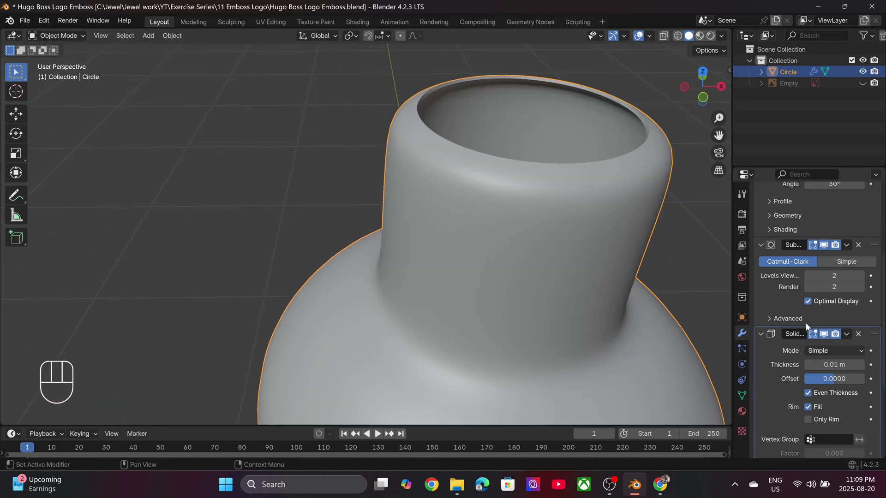
pyautogui.scroll(6, 806, 327)
pyautogui.press('KP_1')
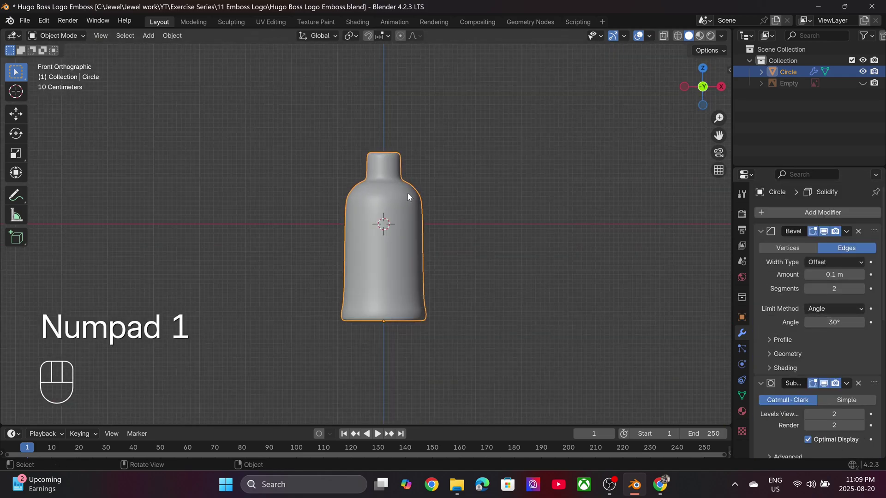
pyautogui.press('Tab')
pyautogui.scroll(5, 408, 194)
pyautogui.hotkey('ctrl', 'r')
pyautogui.click(395, 141)
# Add loop cuts on the bottle's body and base band, slid close to the base flare to sharpen it
pyautogui.scroll(-4, 349, 158)
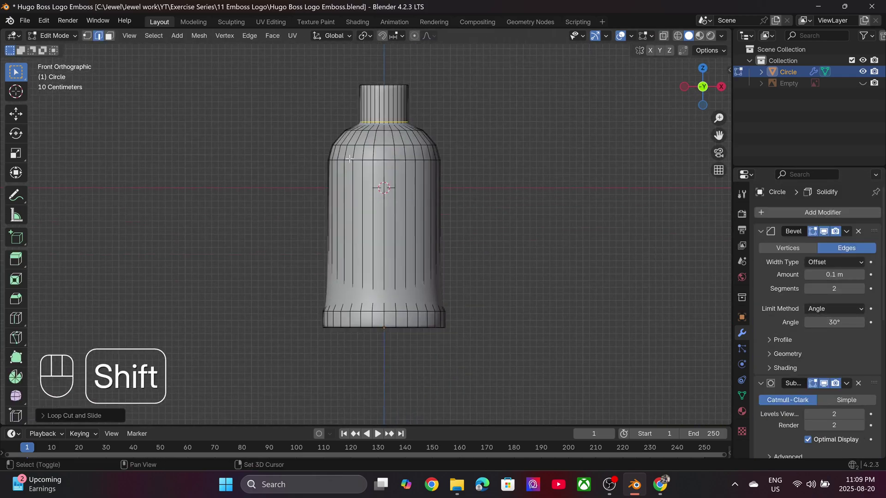
pyautogui.scroll(3, 349, 159)
pyautogui.hotkey('ctrl', 'r')
pyautogui.click(337, 257)
pyautogui.click(330, 370)
pyautogui.hotkey('ctrl', 'r')
pyautogui.click(331, 385)
pyautogui.click(332, 373)
pyautogui.press('Tab')
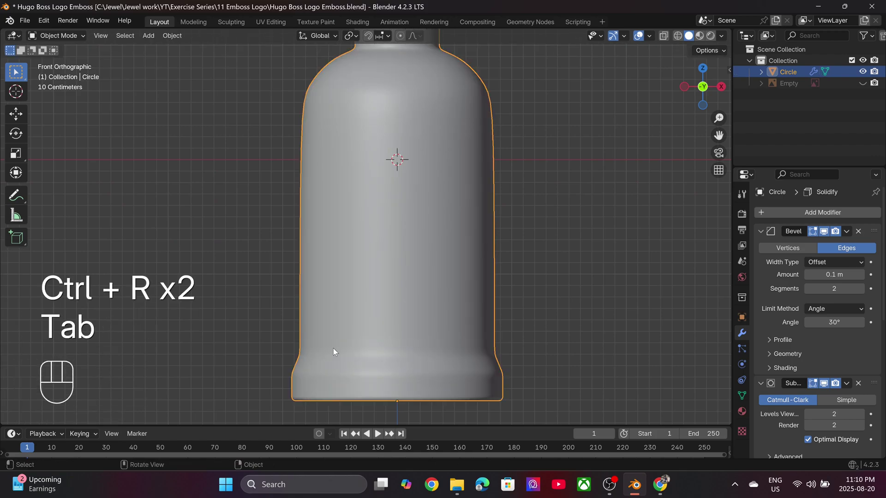
# Add one more loop cut around the body and slide it down toward the base flare
pyautogui.press('Tab')
pyautogui.hotkey('ctrl', 'r')
pyautogui.click(329, 314)
pyautogui.click(323, 410)
pyautogui.press('Tab')
pyautogui.scroll(-3, 372, 270)
pyautogui.keyDown('shift'); pyautogui.moveTo(379, 218); pyautogui.dragTo(426, 253, button='middle'); pyautogui.keyUp('shift')
pyautogui.moveTo(427, 254); pyautogui.dragTo(337, 214, button='middle')
pyautogui.scroll(3, 270, 124)
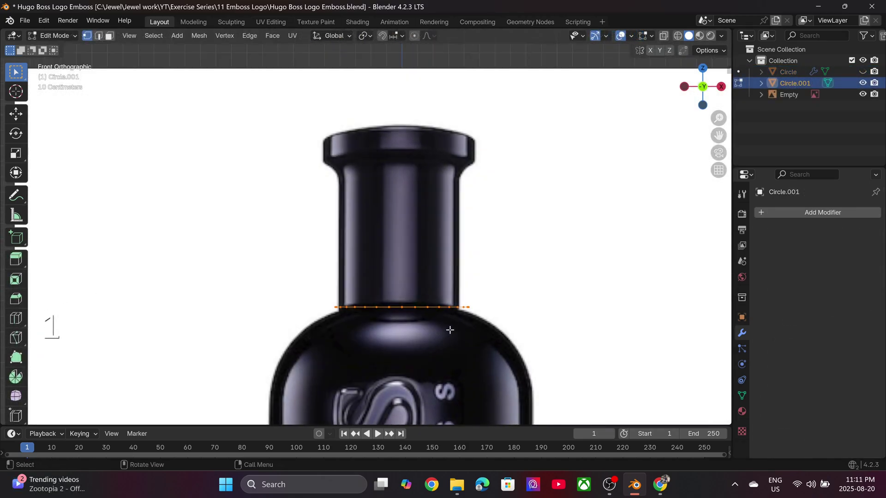
# Extrude the cap ring up to the underside of the lip, then extrude again and scale outward to the lip's width
pyautogui.press('e')
pyautogui.press('z')
pyautogui.click(470, 197)
pyautogui.press('e')
pyautogui.press('z')
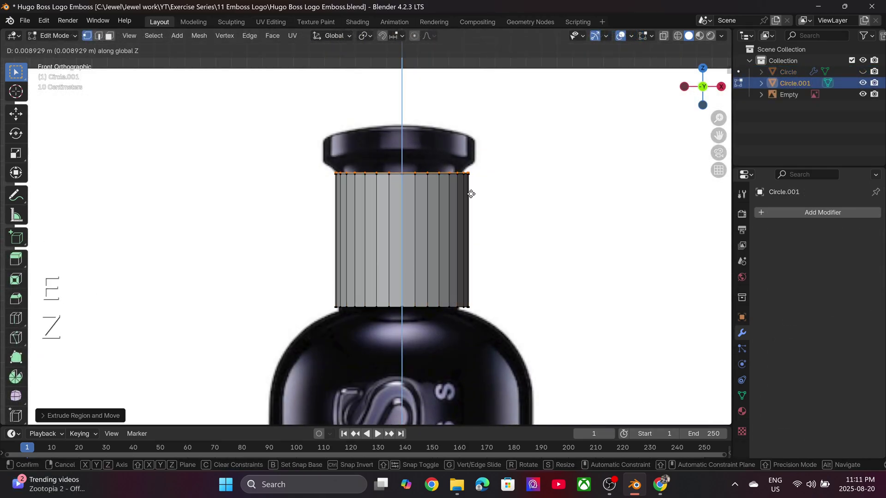
pyautogui.click(470, 182)
pyautogui.press('s')
pyautogui.click(488, 184)
# Extrude the cap's lip up about 0.18 m, then extrude a slightly smaller loop above it and lower that loop along Z
pyautogui.press('e')
pyautogui.press('z')
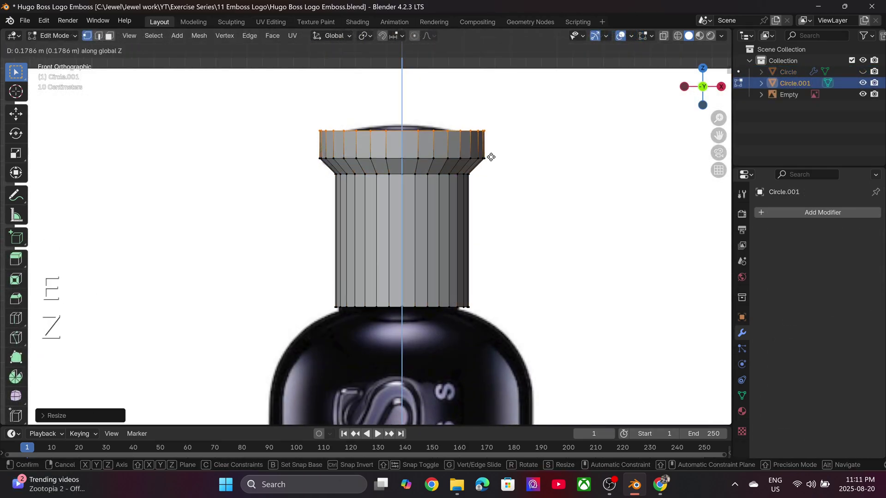
pyautogui.click(490, 161)
pyautogui.press('e')
pyautogui.press('z')
pyautogui.click(493, 157)
pyautogui.press('s')
pyautogui.click(470, 174)
pyautogui.press('g')
pyautogui.press('z')
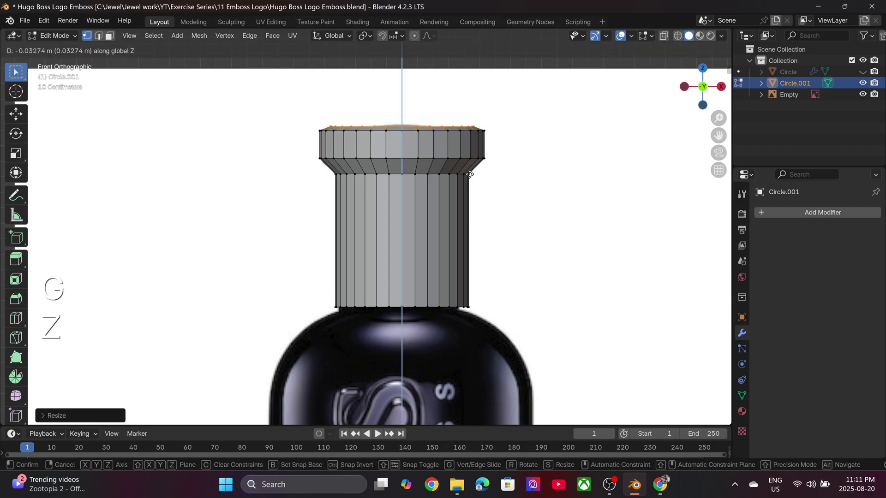
pyautogui.click(469, 177)
# Close the top of the cap with Grid Fill
pyautogui.moveTo(469, 177); pyautogui.dragTo(455, 221, button='middle')
pyautogui.click(275, 37)
pyautogui.click(291, 169)
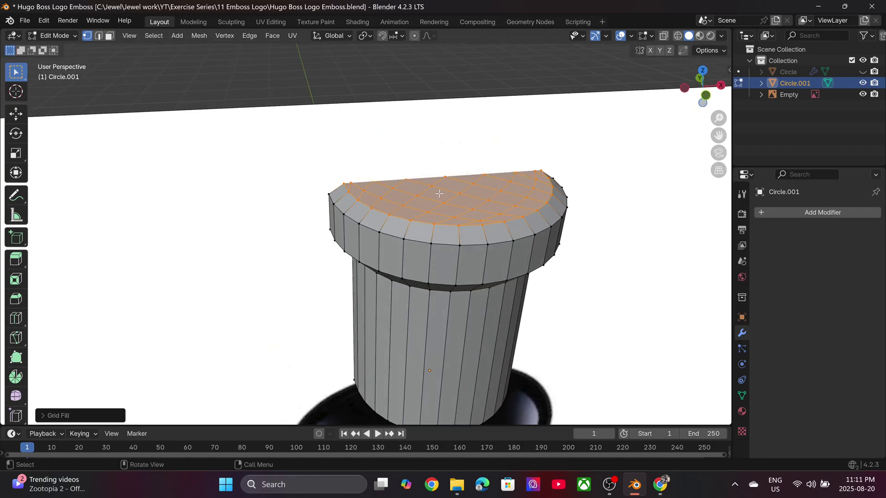
pyautogui.press('Tab')
# Hide the reference image and apply Shade Auto Smooth to the cap
pyautogui.click(507, 220)
pyautogui.press('h')
pyautogui.click(451, 220)
pyautogui.rightClick(420, 194)
pyautogui.click(414, 199)
# Add a Bevel modifier of 0.04 m with 2 segments and a level 2 Subdivision Surface modifier to the cap
pyautogui.click(816, 212)
pyautogui.click(721, 242)
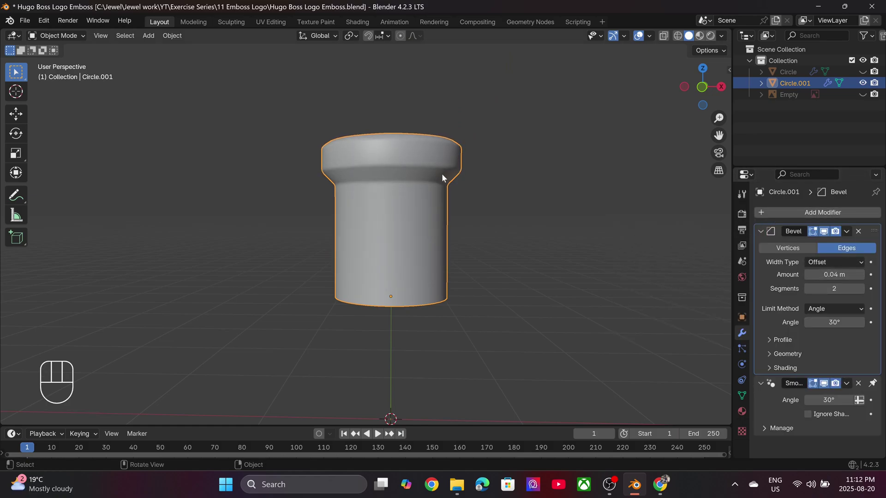
pyautogui.click(768, 212)
pyautogui.click(713, 257)
pyautogui.click(859, 414)
# Add a Solidify modifier to the cap, adjust its settings and enable Even Thickness
pyautogui.moveTo(496, 197); pyautogui.dragTo(494, 132, button='middle')
pyautogui.click(793, 213)
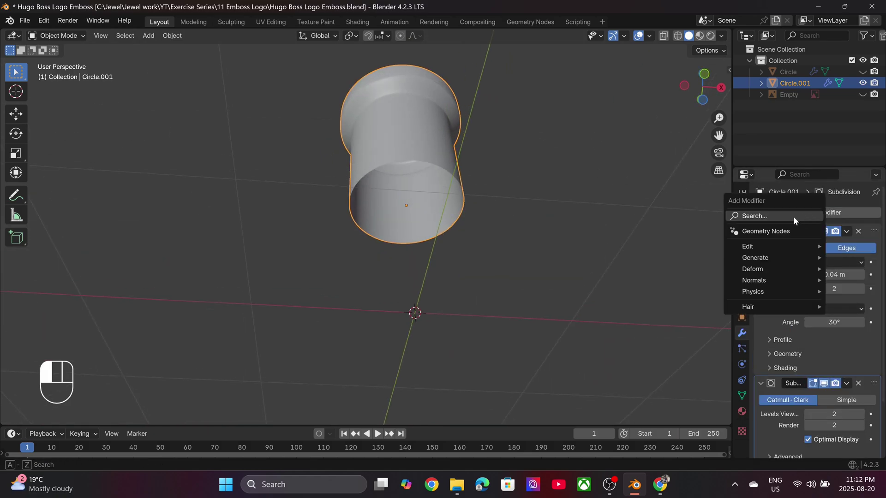
pyautogui.click(794, 217)
pyautogui.click(785, 245)
pyautogui.scroll(-4, 829, 369)
pyautogui.scroll(-3, 829, 396)
pyautogui.moveTo(812, 356); pyautogui.dragTo(857, 342)
pyautogui.click(809, 370)
pyautogui.moveTo(516, 218); pyautogui.dragTo(511, 223, button='middle')
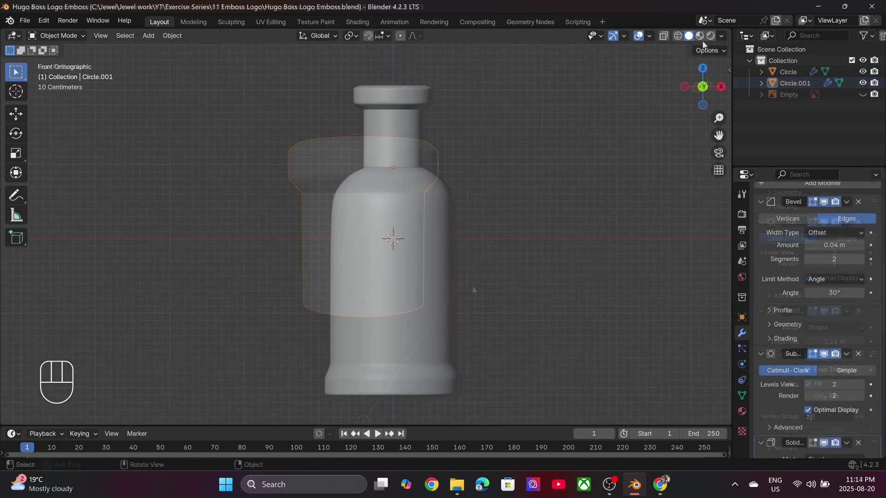
# Unhide the reference image and move it about -2.36 m along X so it sits beside the bottle model
pyautogui.click(863, 94)
pyautogui.click(789, 94)
pyautogui.press('g')
pyautogui.press('x')
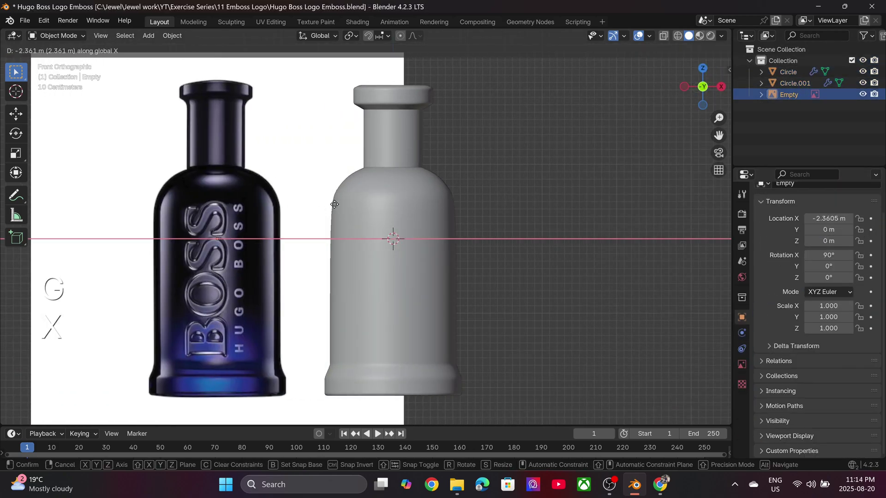
pyautogui.click(334, 205)
pyautogui.click(480, 214)
# Give the cap a material named Black Cover with a black base color, metallic 0.452 and roughness 0.219
pyautogui.click(411, 138)
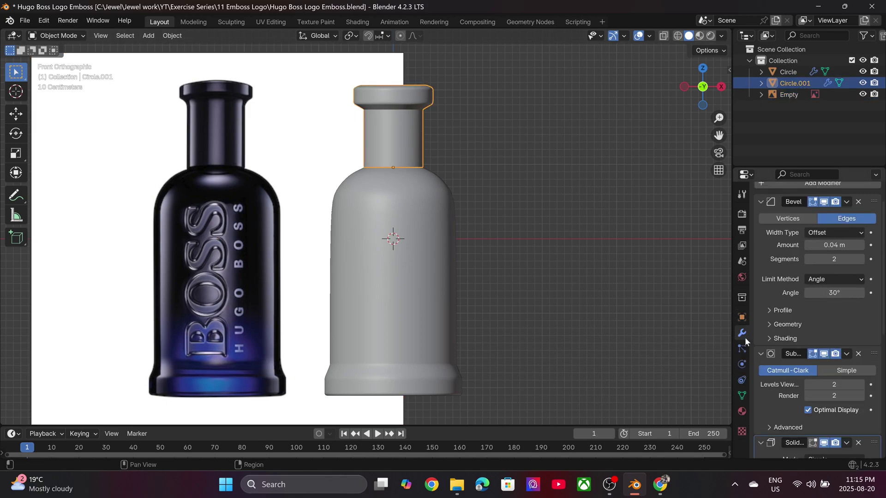
pyautogui.click(742, 411)
pyautogui.click(839, 331)
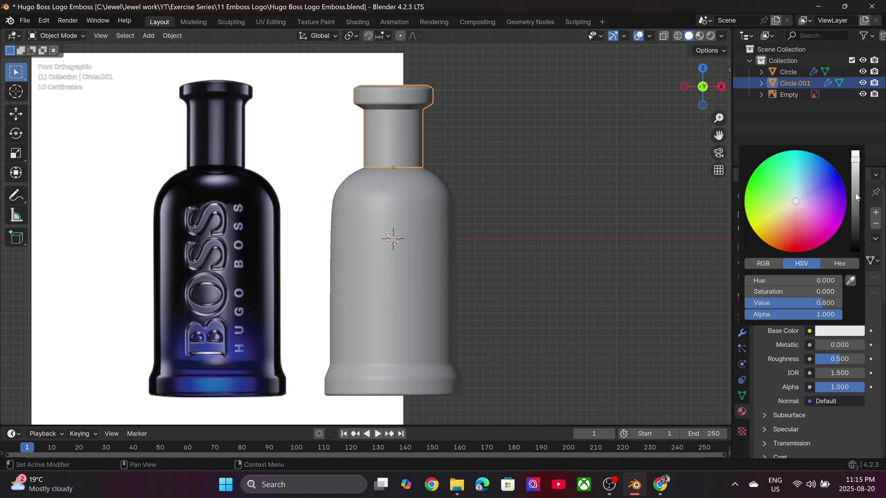
pyautogui.moveTo(820, 302); pyautogui.dragTo(744, 303)
pyautogui.click(699, 36)
pyautogui.moveTo(839, 359); pyautogui.dragTo(823, 360)
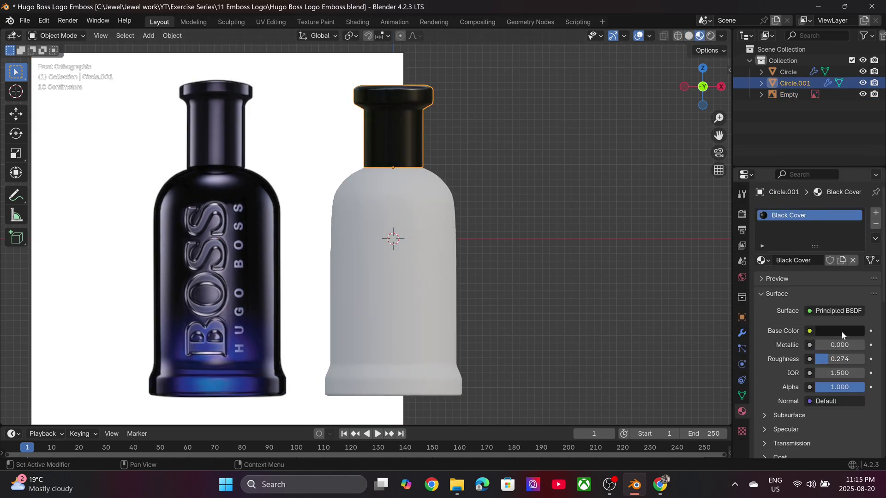
pyautogui.click(840, 331)
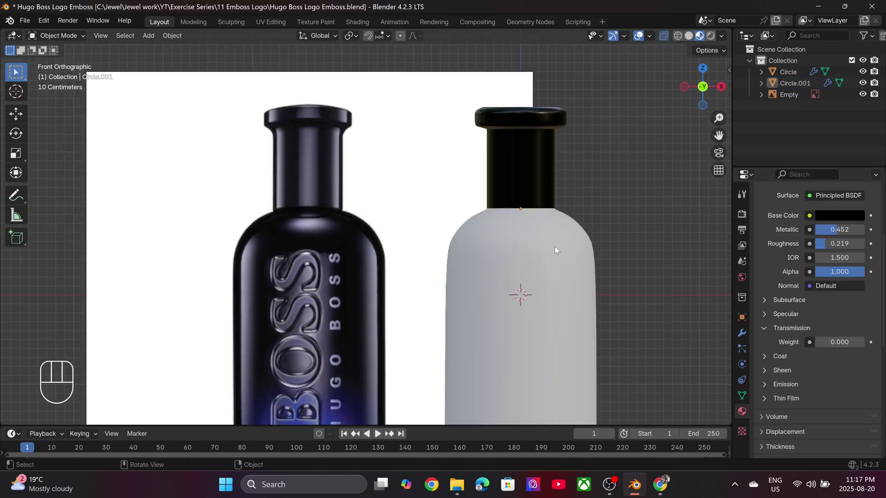
# Rename the bottle body's material as Black Glass
pyautogui.click(555, 249)
pyautogui.click(766, 262)
pyautogui.click(753, 276)
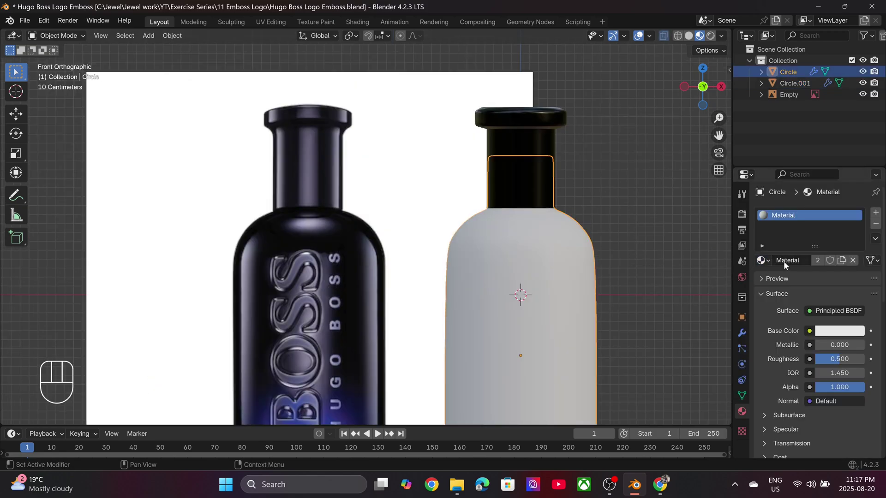
pyautogui.write('Black Glass')
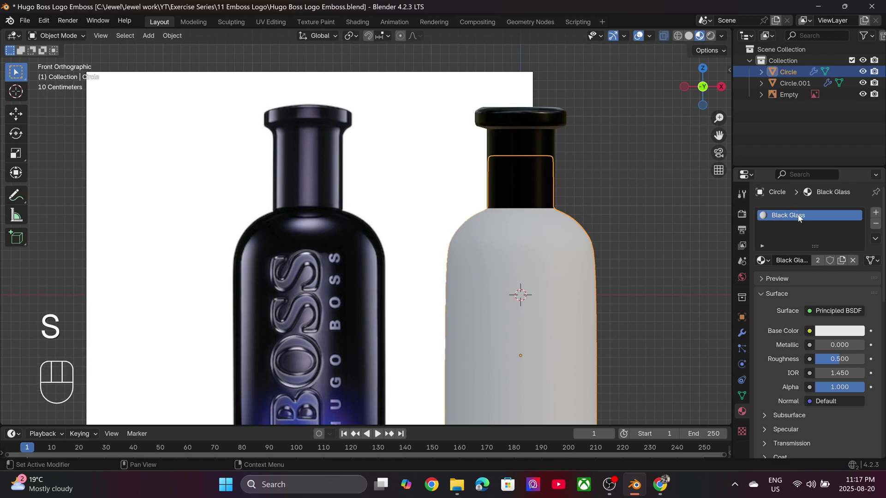
# Set the Black Glass base color to near-black, roughness to 0 and transmission weight to 1
pyautogui.click(829, 331)
pyautogui.moveTo(855, 160); pyautogui.dragTo(856, 244)
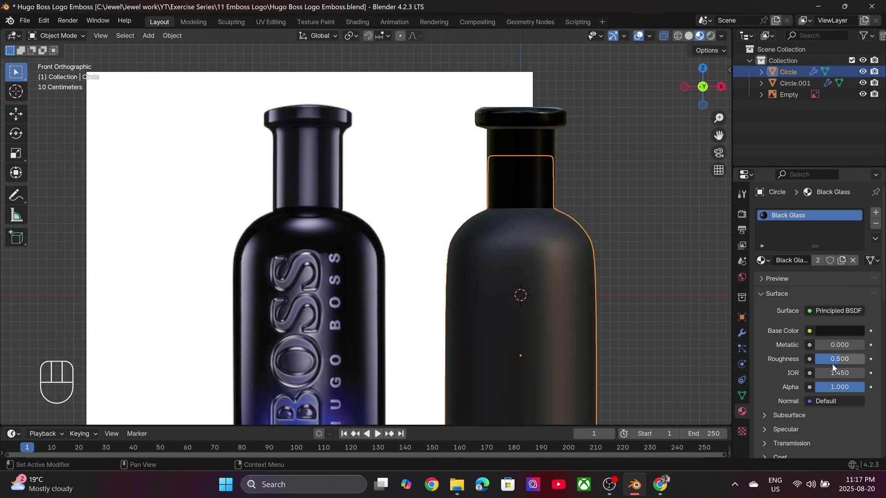
pyautogui.moveTo(832, 362); pyautogui.dragTo(798, 359)
pyautogui.scroll(-4, 808, 323)
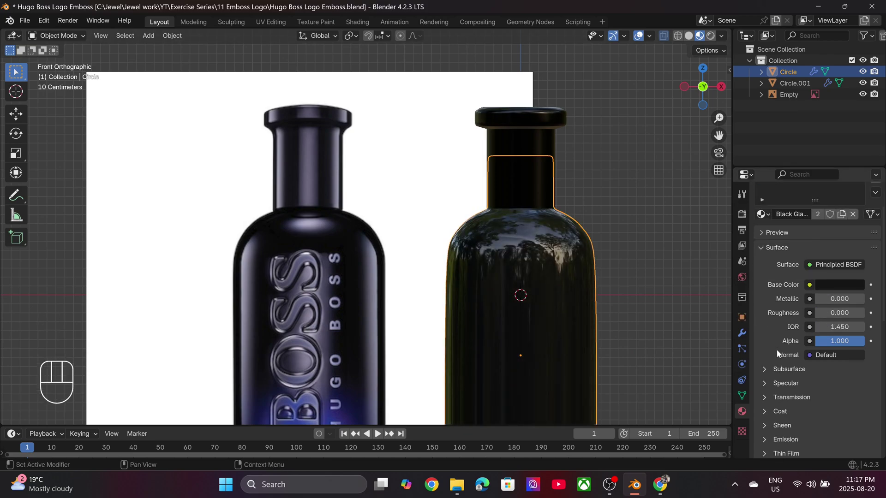
pyautogui.click(780, 373)
pyautogui.moveTo(826, 388); pyautogui.dragTo(849, 388)
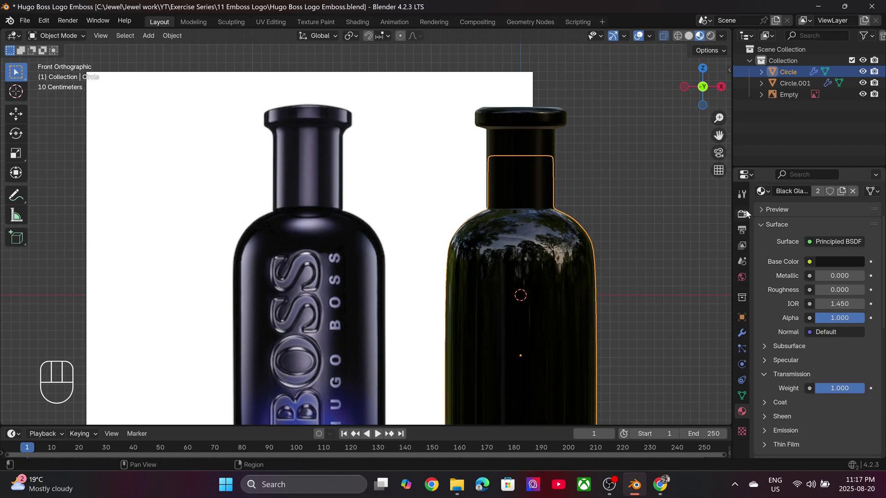
# Open the Black Glass material in the Shading workspace and add a Color Ramp node
pyautogui.click(357, 21)
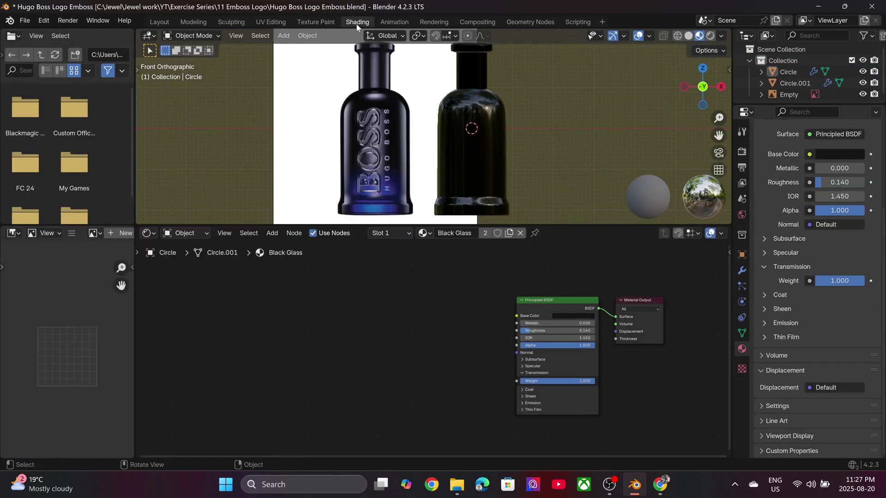
pyautogui.scroll(5, 556, 333)
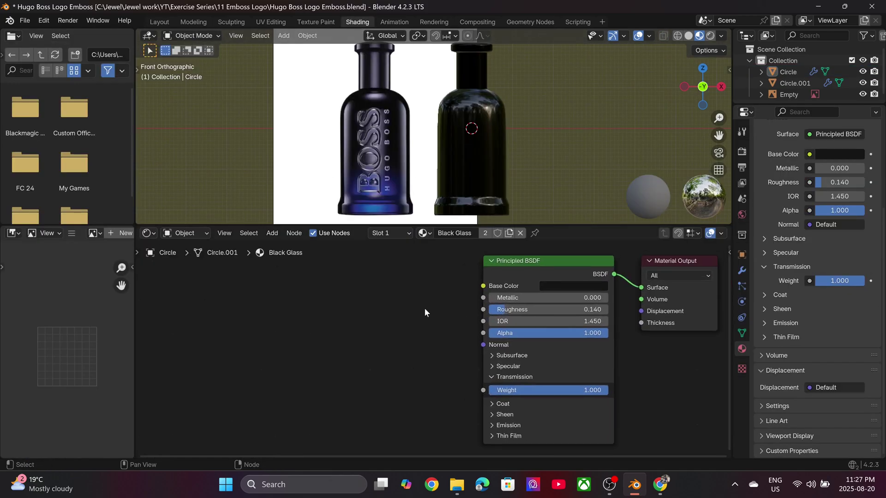
pyautogui.hotkey('shift', 'a')
pyautogui.write('colo')
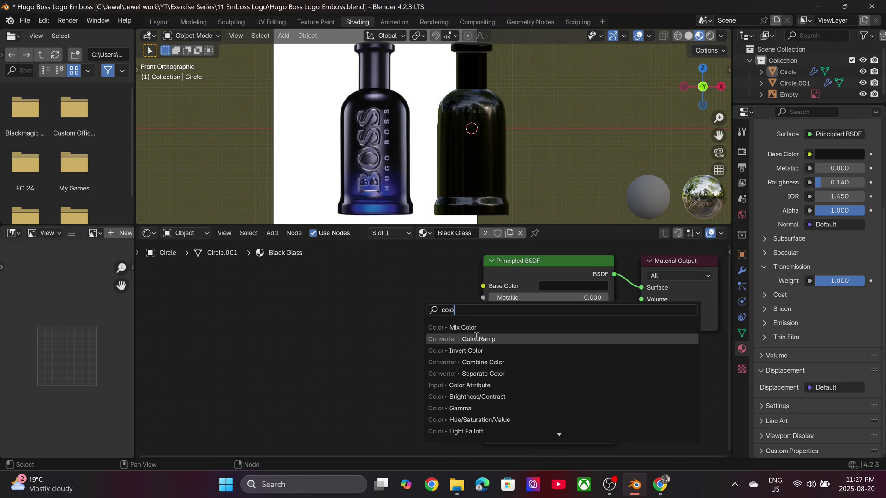
pyautogui.click(512, 340)
# Add a Mapping node and connect its Vector output to the Color Ramp's Fac input
pyautogui.hotkey('shift', 'a')
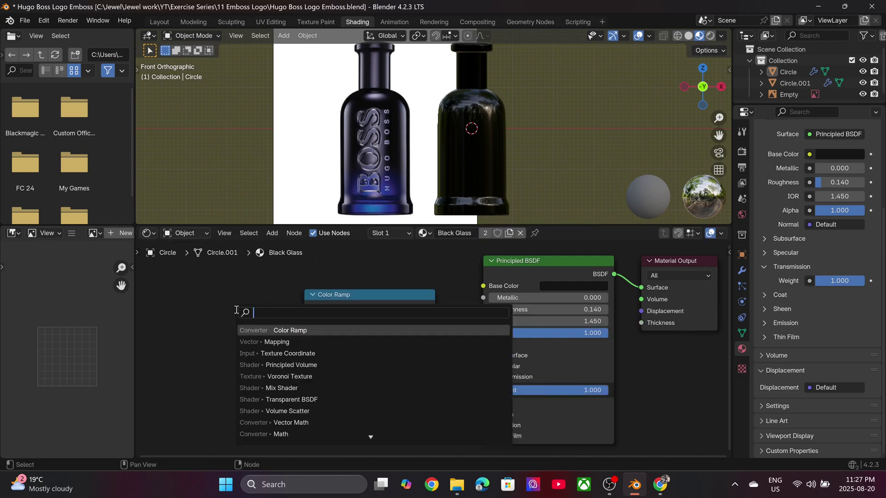
pyautogui.write('mapp')
pyautogui.click(268, 330)
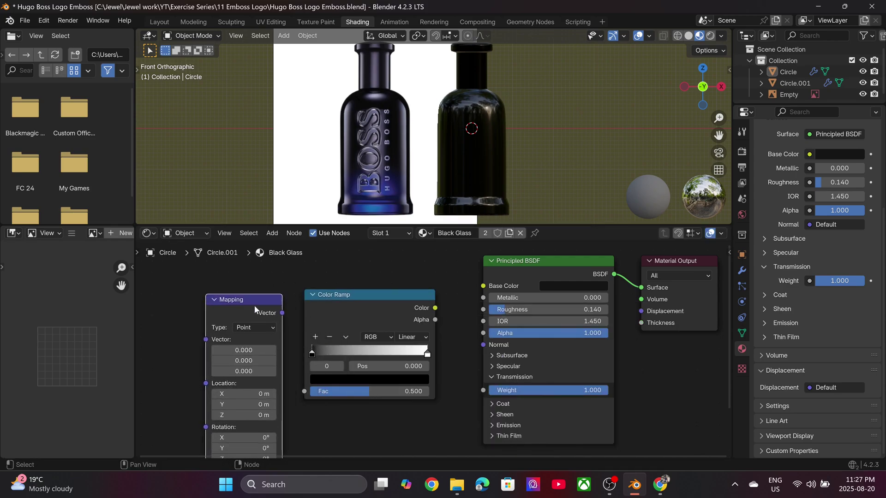
pyautogui.moveTo(282, 313); pyautogui.dragTo(304, 391)
pyautogui.scroll(-2, 396, 402)
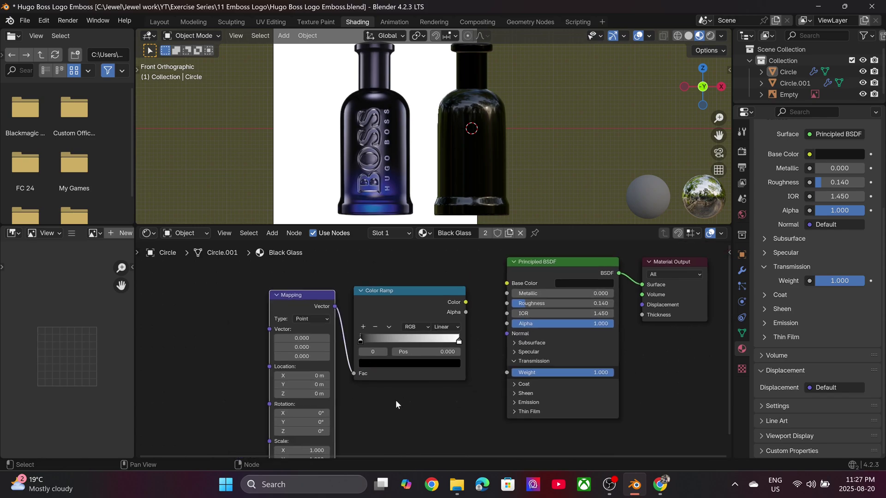
# Add a Texture Coordinate node, link its Object output to the Mapping vector, and link the Color Ramp's color to Base Color
pyautogui.hotkey('shift', 'a')
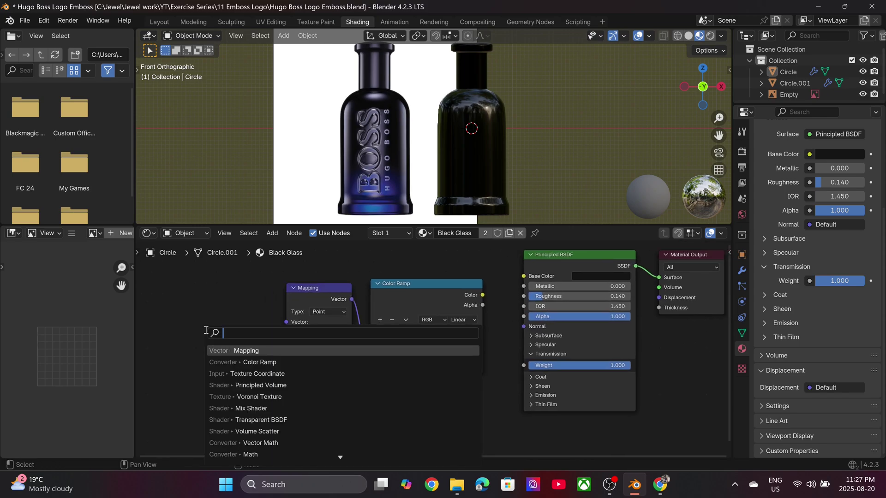
pyautogui.write('coo')
pyautogui.click(298, 351)
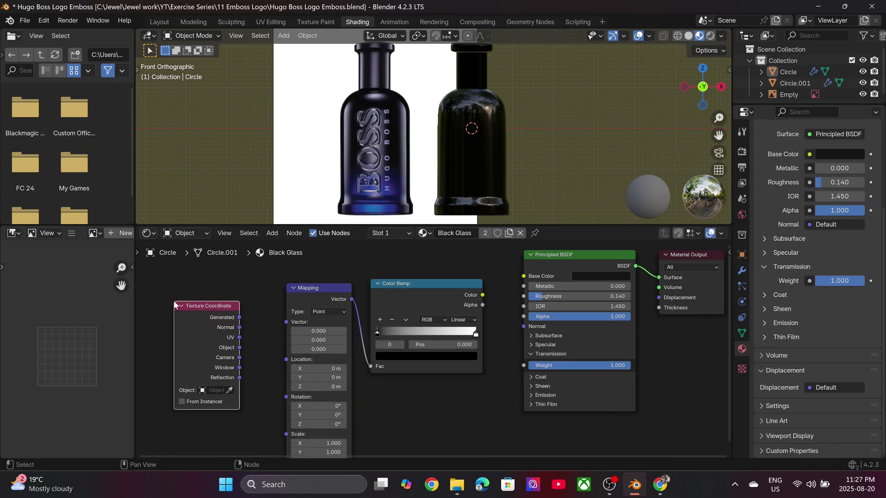
pyautogui.moveTo(287, 323); pyautogui.dragTo(287, 322)
pyautogui.moveTo(482, 295); pyautogui.dragTo(630, 297)
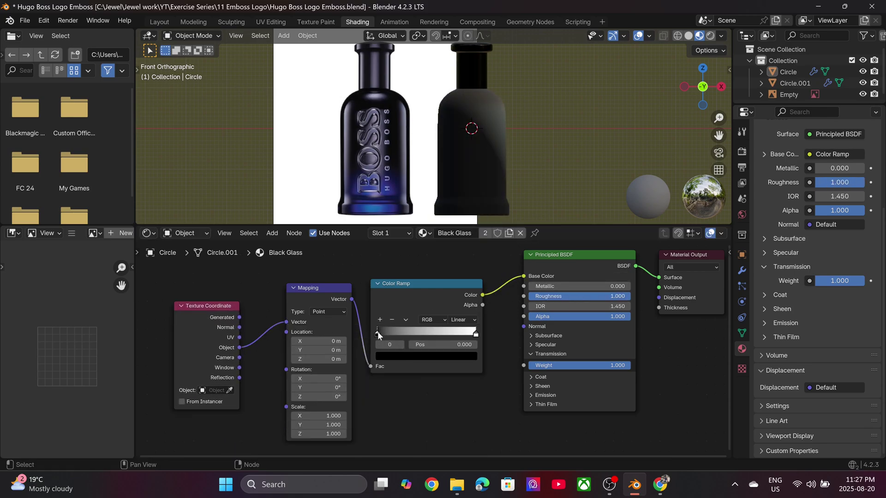
# Move the Color Ramp's white stop to position 0.178 and color it blue with hue 0.659 and full saturation
pyautogui.moveTo(378, 334); pyautogui.dragTo(380, 336)
pyautogui.moveTo(483, 331); pyautogui.dragTo(390, 339)
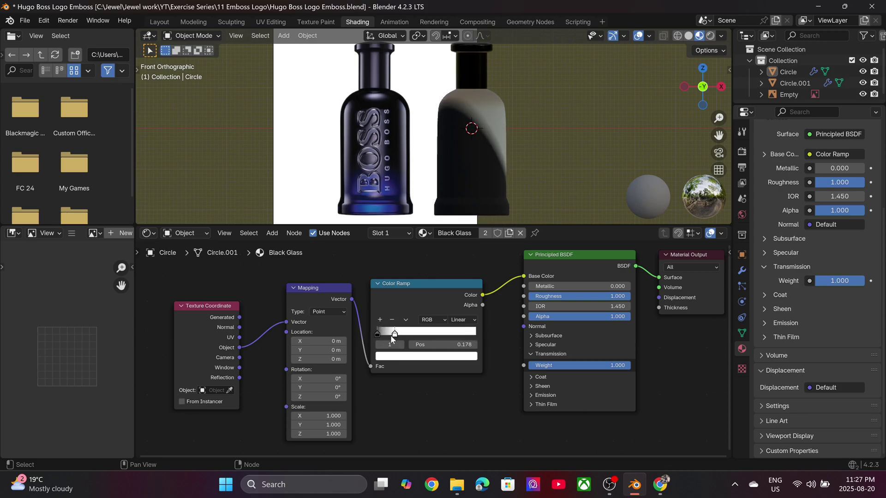
pyautogui.click(415, 356)
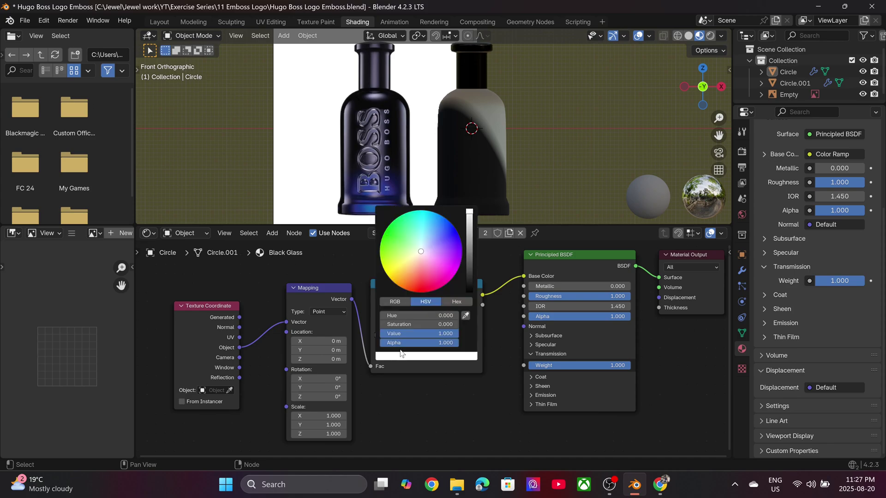
pyautogui.click(441, 222)
pyautogui.moveTo(445, 217); pyautogui.dragTo(450, 223)
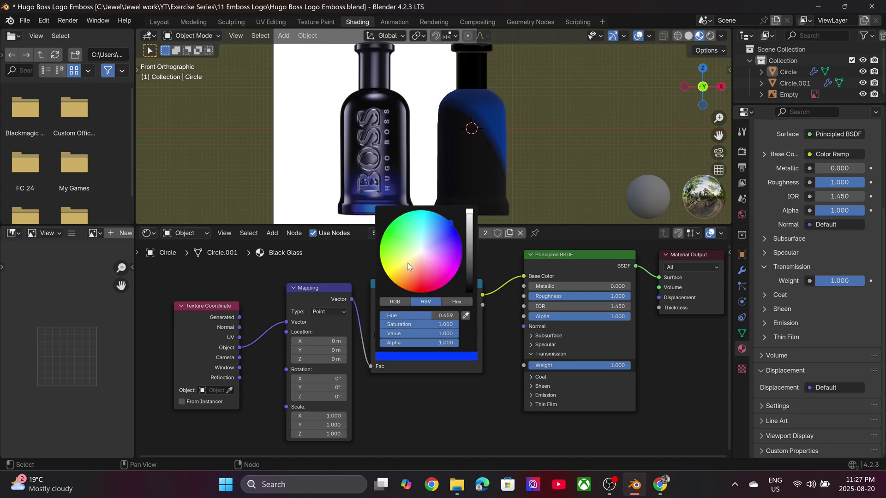
# Set the Mapping location to X 1.3 m, Y 0.4 m, Z -0.2 m and its Y rotation to 45.2°
pyautogui.moveTo(313, 341)
pyautogui.mouseDown()
pyautogui.moveTo(337, 341)
pyautogui.moveTo(313, 350)
pyautogui.mouseUp()
pyautogui.moveTo(313, 416)
pyautogui.mouseDown()
pyautogui.moveTo(341, 416)
pyautogui.moveTo(296, 415)
pyautogui.moveTo(323, 424)
pyautogui.mouseUp()
pyautogui.rightClick(313, 416)
pyautogui.click(320, 438)
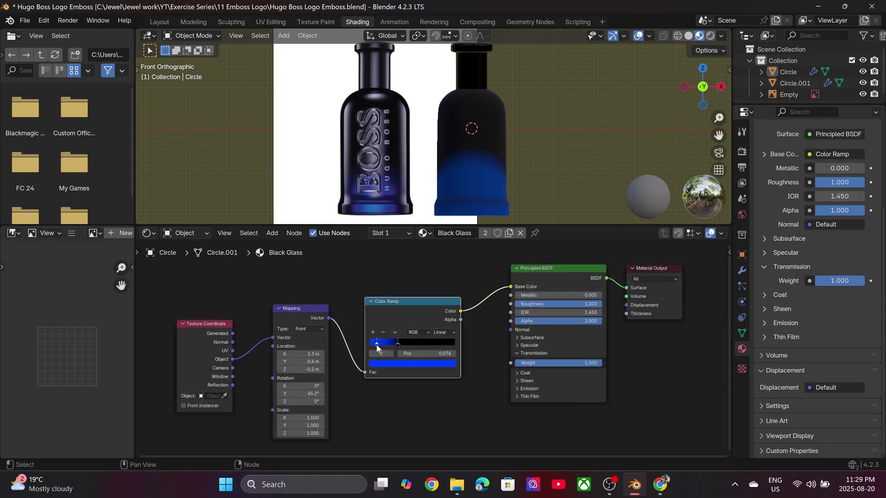
# Adjust the Color Ramp's blue and black stops with black at 0.221, and set the glass roughness to 0.120
pyautogui.moveTo(376, 344)
pyautogui.mouseDown()
pyautogui.moveTo(361, 345)
pyautogui.moveTo(382, 347)
pyautogui.mouseUp()
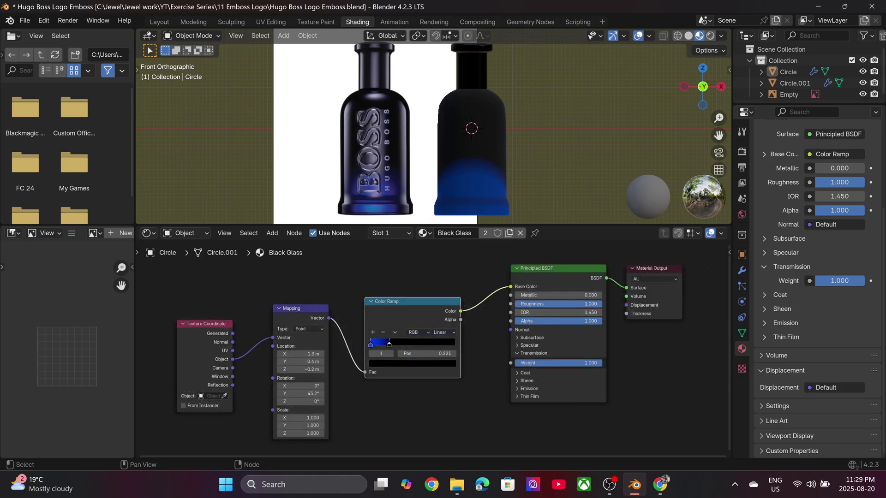
pyautogui.moveTo(840, 182); pyautogui.dragTo(817, 182)
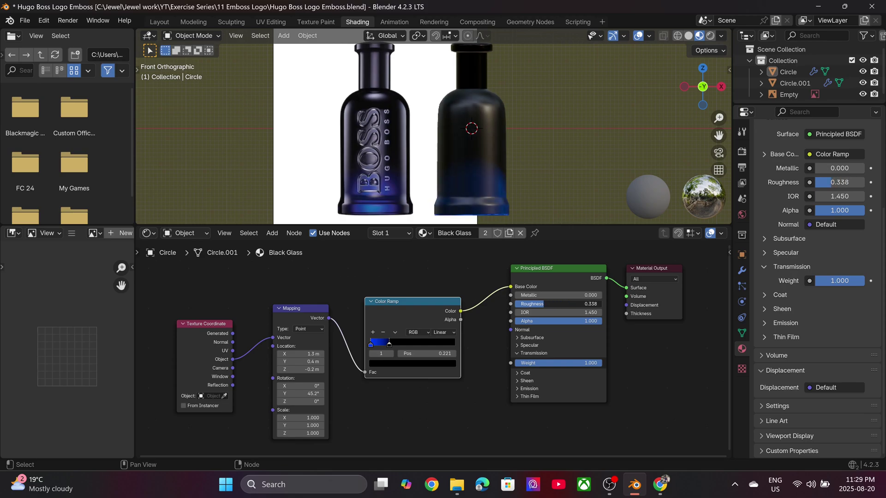
pyautogui.moveTo(544, 304); pyautogui.dragTo(527, 304)
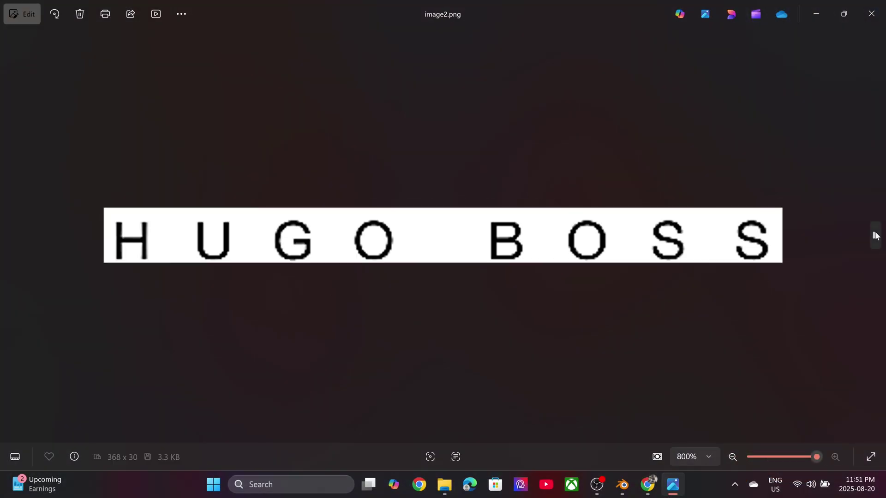
# Add evenly spaced horizontal loop cuts across the straight part of the bottle body
pyautogui.scroll(-6, 495, 249)
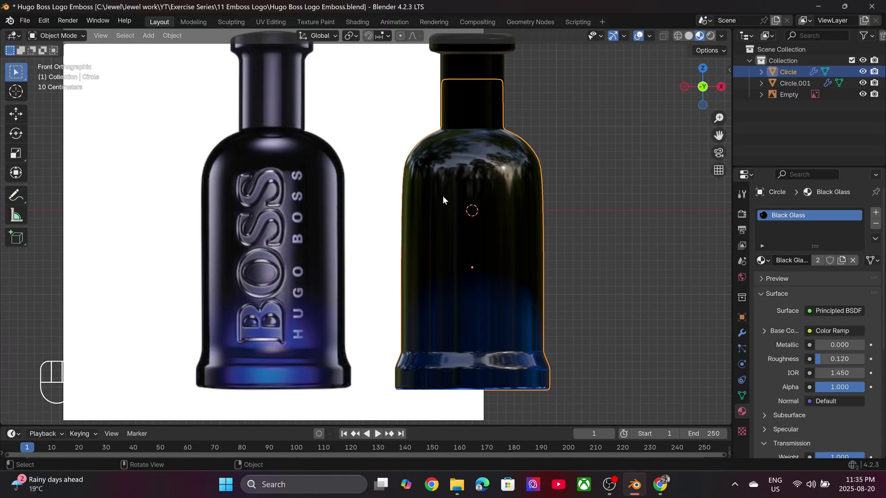
pyautogui.press('Tab')
pyautogui.moveTo(434, 177); pyautogui.dragTo(484, 339)
pyautogui.hotkey('ctrl', 'r')
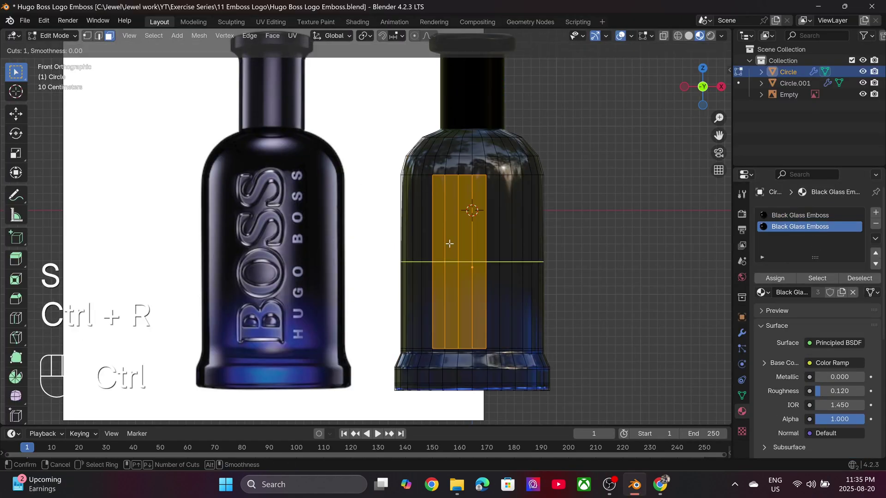
pyautogui.scroll(10, 451, 241)
pyautogui.click(451, 241)
pyautogui.press('Tab')
pyautogui.press('Tab')
pyautogui.press('Tab')
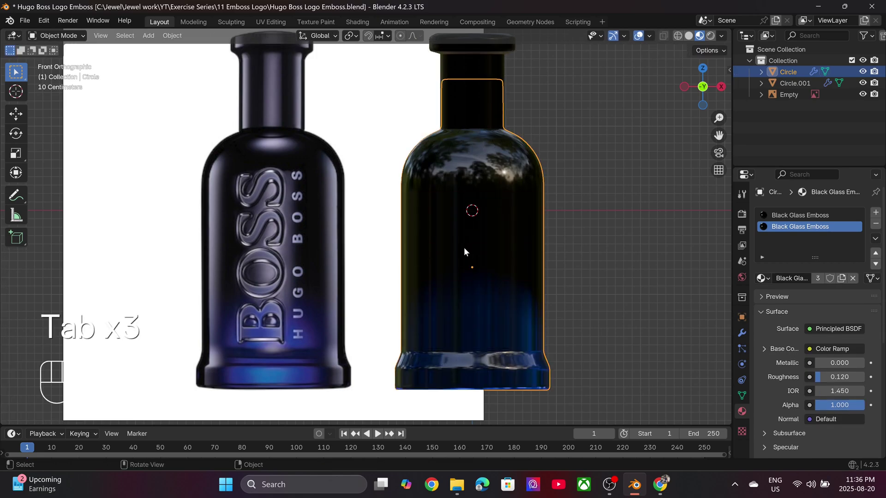
# Select the block of faces on the bottle's front and add a second material slot using Black Glass Emboss
pyautogui.press('Tab')
pyautogui.press('3')
pyautogui.moveTo(437, 187); pyautogui.dragTo(481, 340)
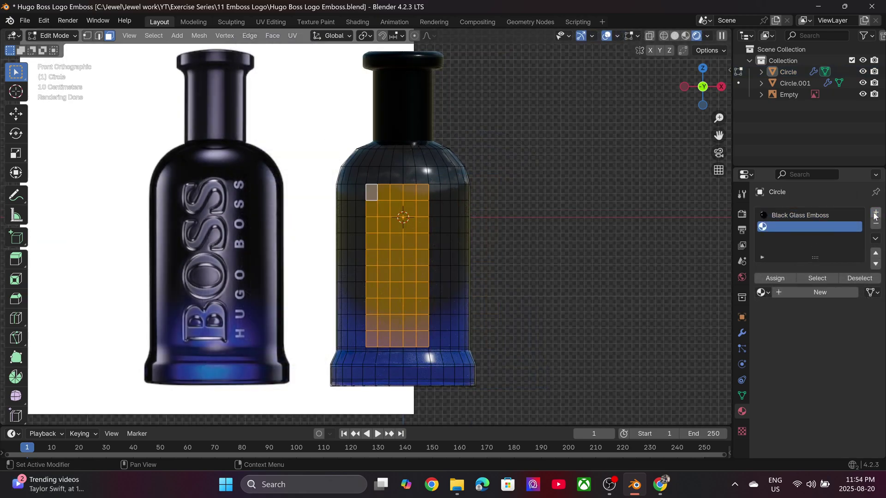
pyautogui.click(763, 293)
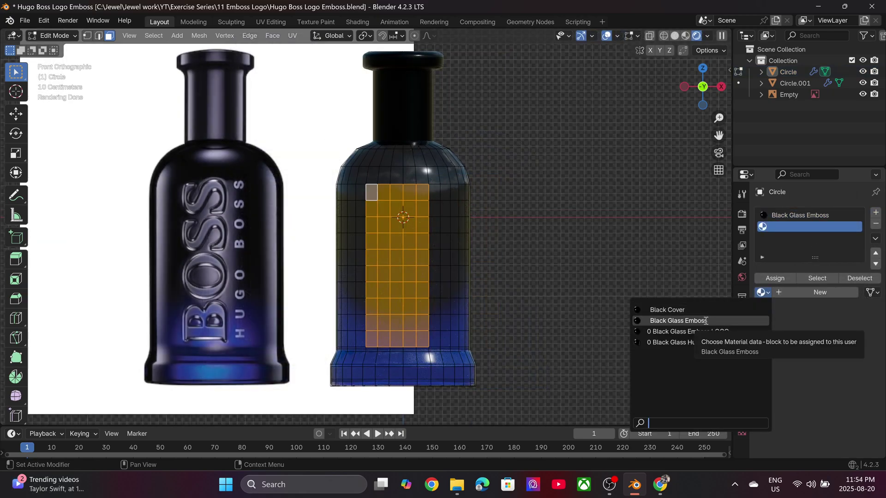
pyautogui.click(705, 320)
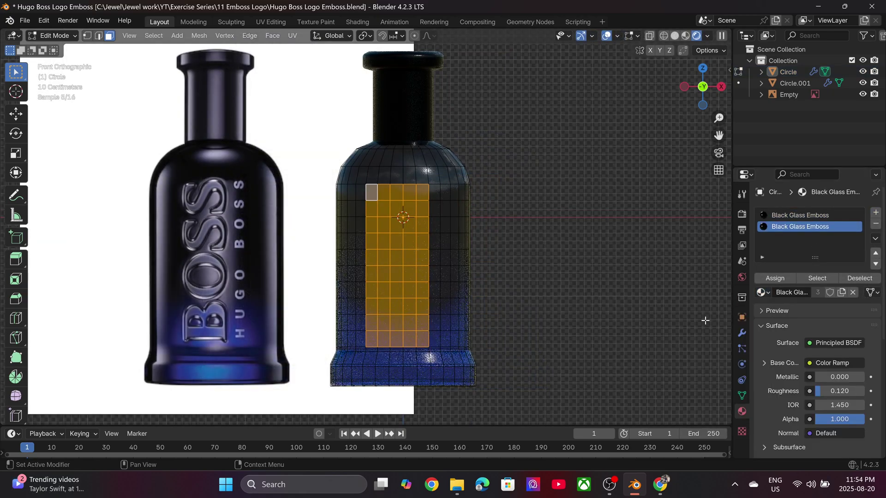
# Duplicate the slot's material as Black Glass Emboss Logo and assign it to the selected front faces
pyautogui.click(841, 292)
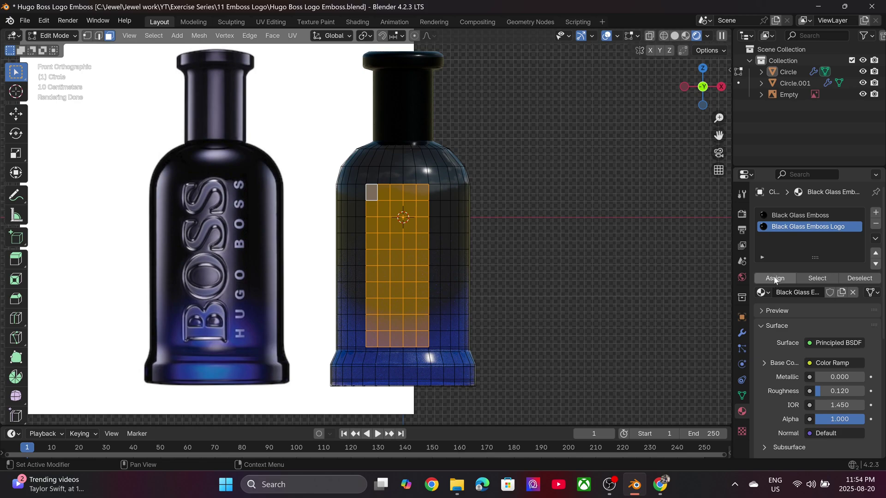
pyautogui.click(775, 278)
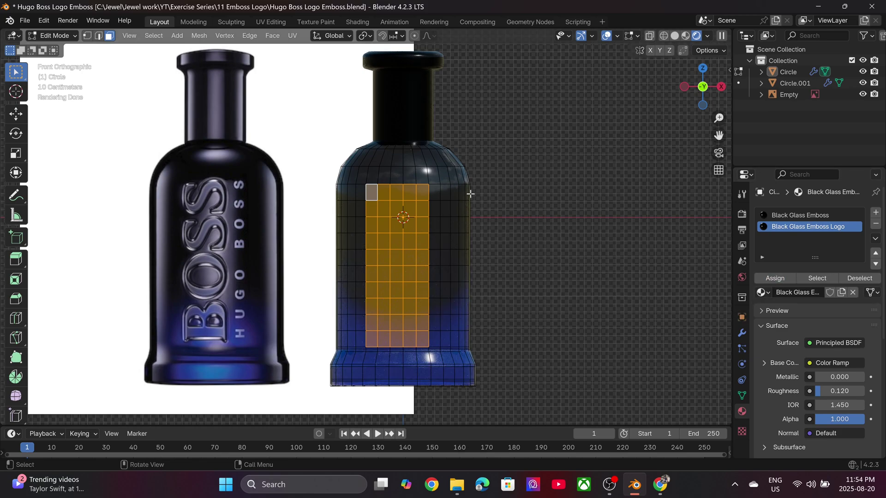
pyautogui.press('Tab')
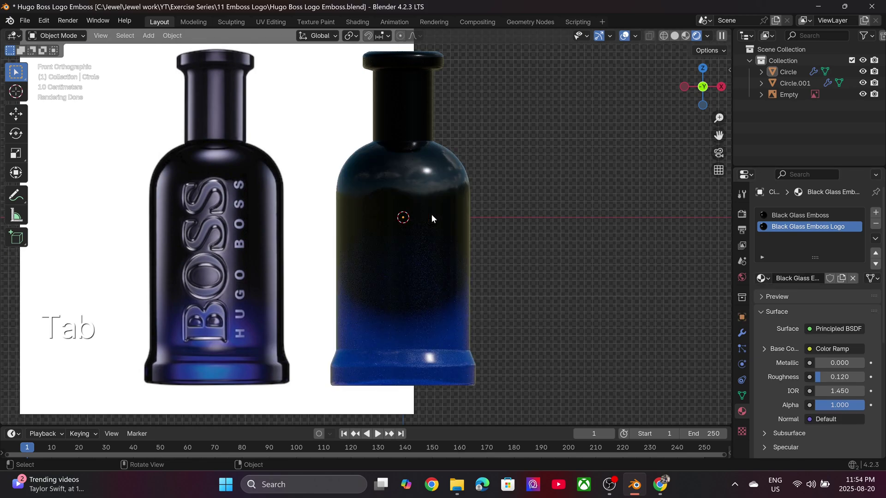
# Add an Image Texture node below the Principled BSDF in the Black Glass Emboss Logo material's node graph
pyautogui.click(358, 23)
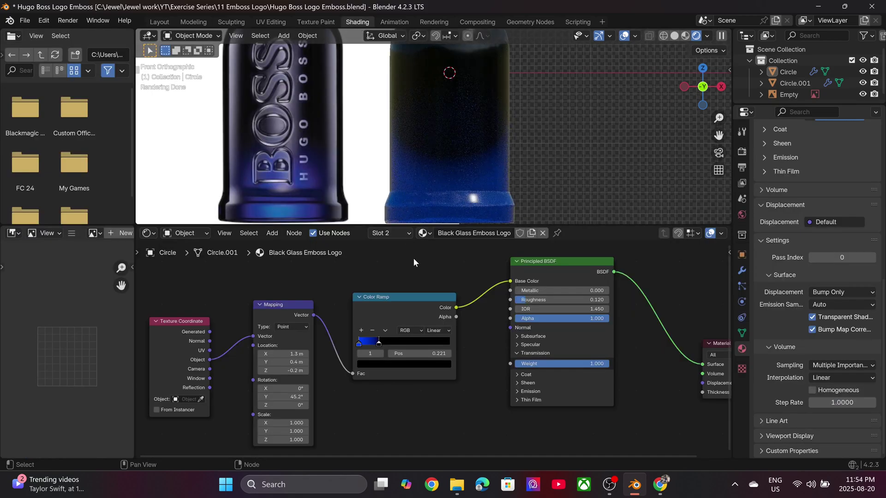
pyautogui.scroll(-2, 414, 259)
pyautogui.moveTo(663, 334); pyautogui.dragTo(673, 304)
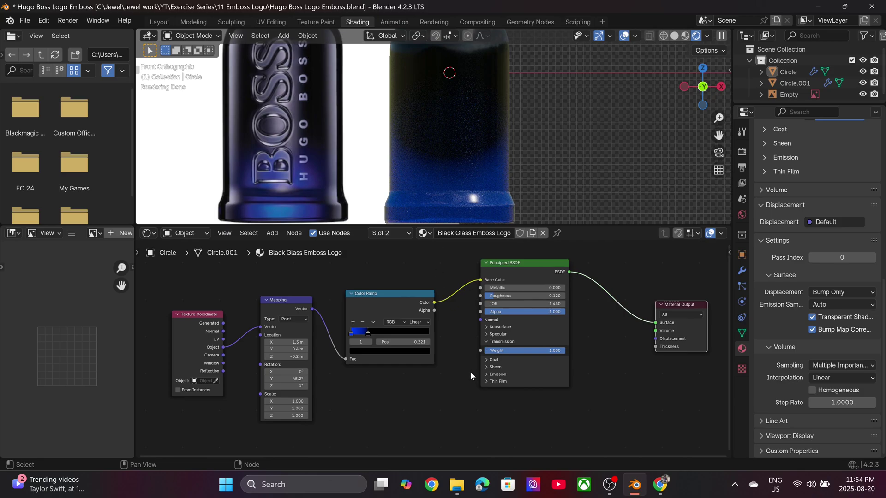
pyautogui.scroll(3, 470, 375)
pyautogui.hotkey('shift', 'a')
pyautogui.click(425, 332)
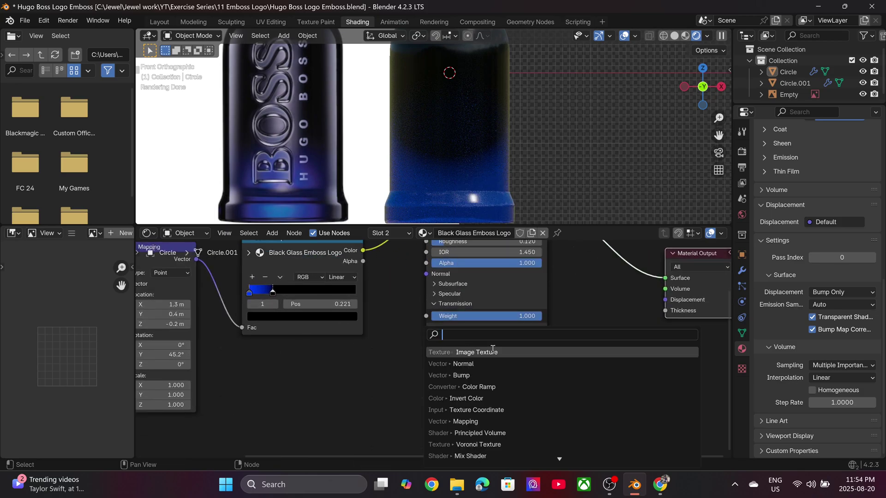
pyautogui.click(493, 352)
pyautogui.click(432, 377)
pyautogui.moveTo(610, 386); pyautogui.dragTo(551, 379, button='middle')
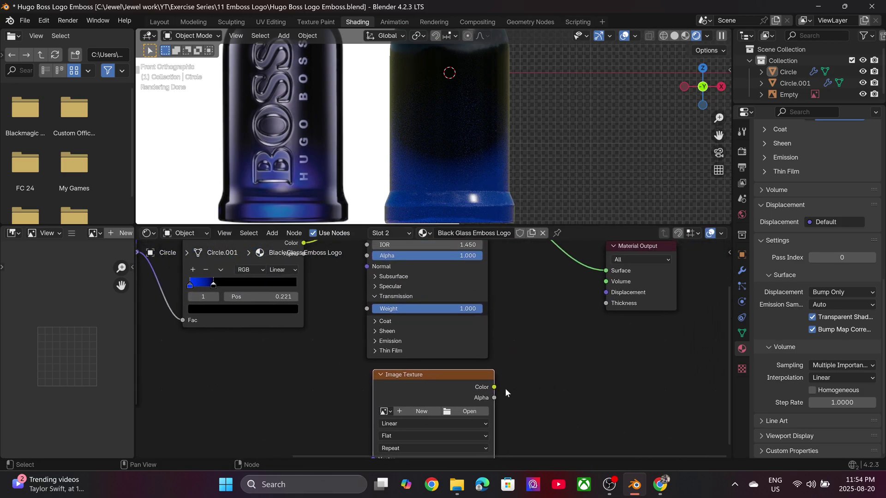
# Load image.png into the Image Texture node and connect its Color output to the Material Output's Displacement
pyautogui.click(465, 411)
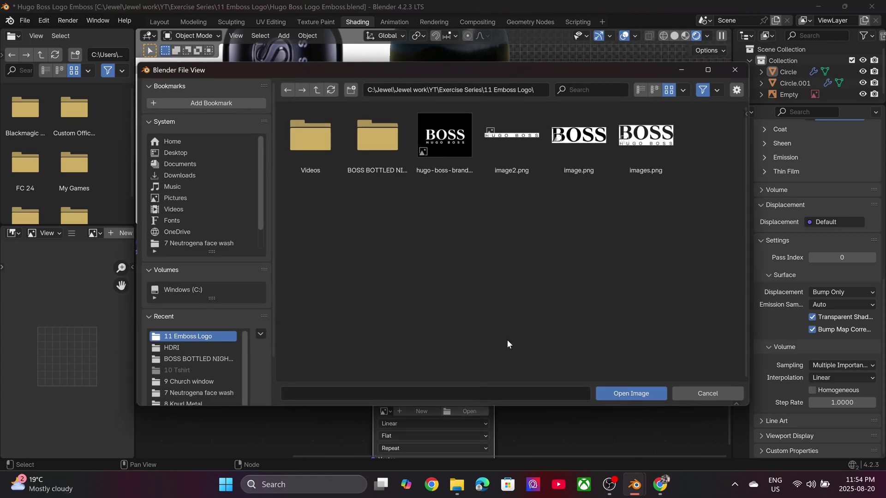
pyautogui.doubleClick(597, 144)
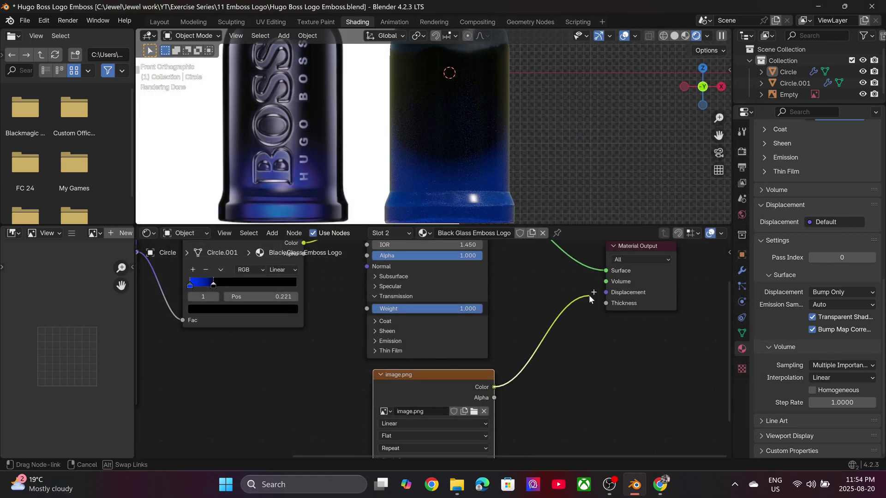
pyautogui.moveTo(589, 295); pyautogui.dragTo(605, 293)
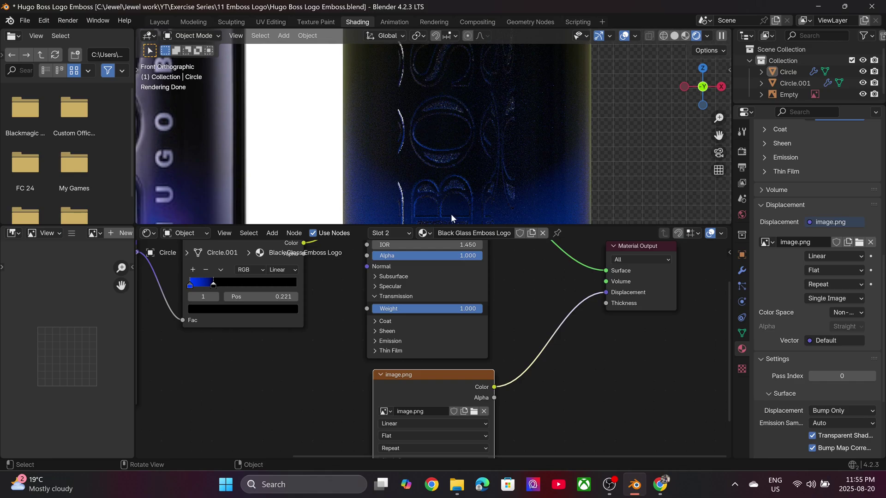
pyautogui.moveTo(458, 226); pyautogui.dragTo(462, 277)
pyautogui.moveTo(460, 388); pyautogui.dragTo(453, 302, button='middle')
pyautogui.scroll(3, 453, 323)
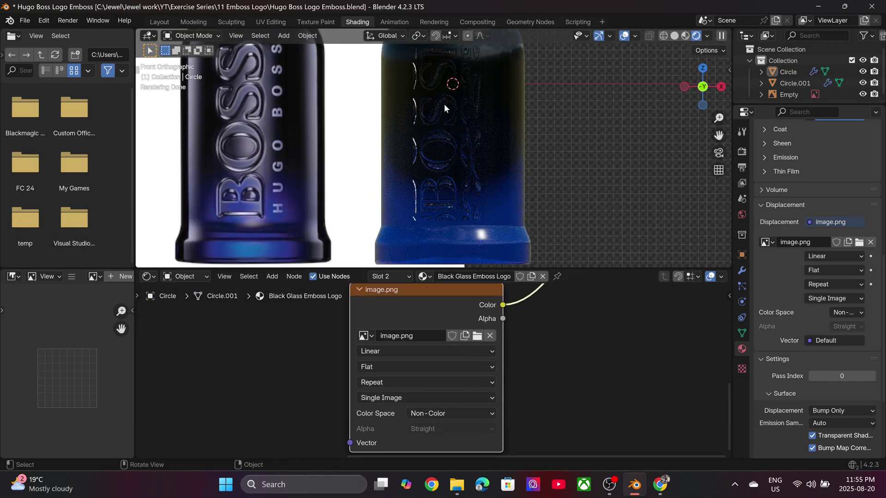
pyautogui.scroll(4, 451, 153)
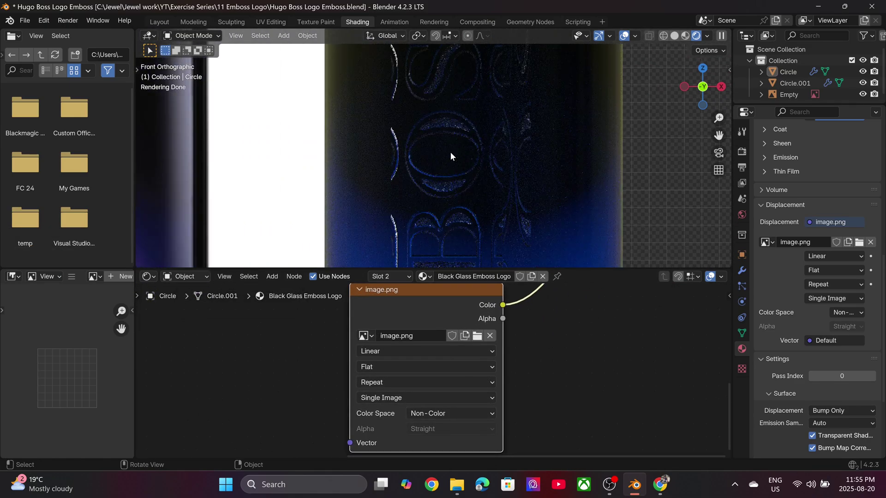
# Set the logo texture's extension to Extend and add Texture Coordinate and Mapping nodes to it
pyautogui.click(406, 385)
pyautogui.click(395, 426)
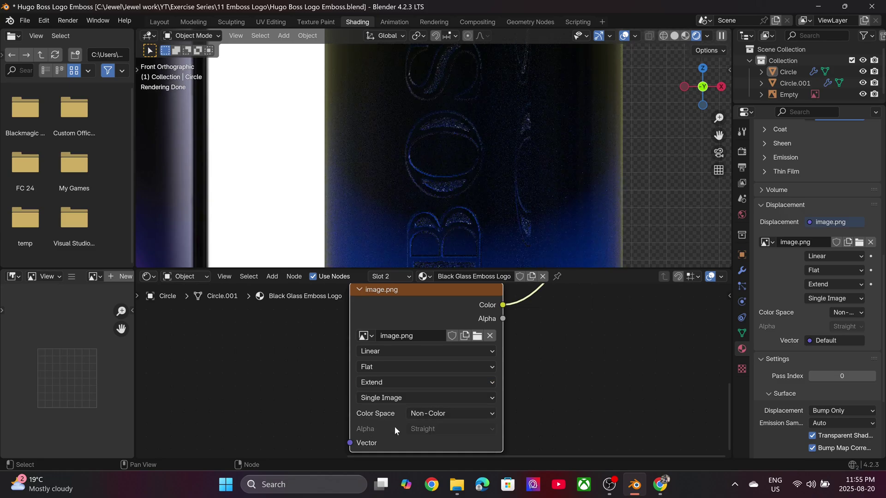
pyautogui.click(442, 413)
pyautogui.scroll(-1, 372, 384)
pyautogui.hotkey('ctrl', 't')
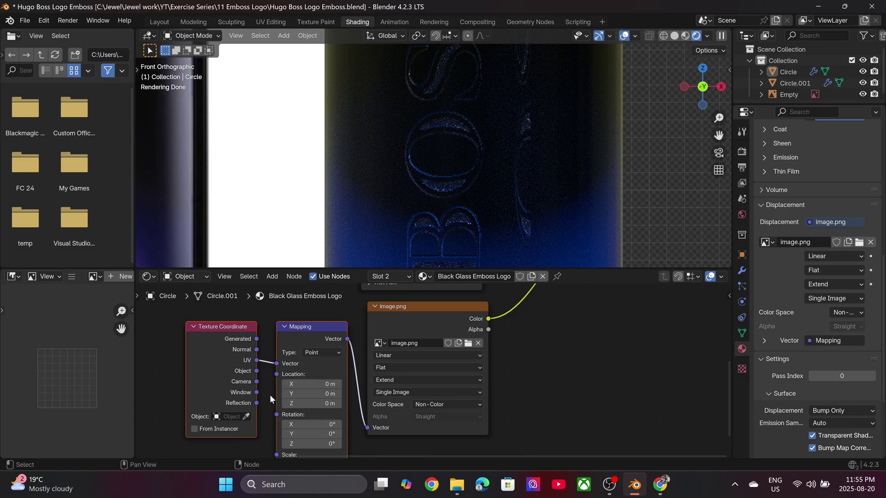
pyautogui.scroll(-3, 277, 383)
pyautogui.scroll(-3, 473, 143)
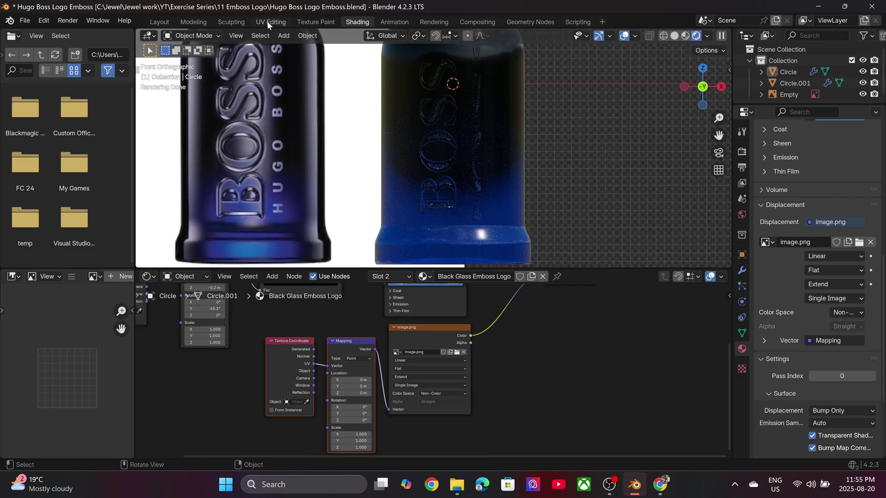
# Project the selected front faces' UVs from the front view and enlarge them over the BOSS image
pyautogui.click(270, 22)
pyautogui.press('u')
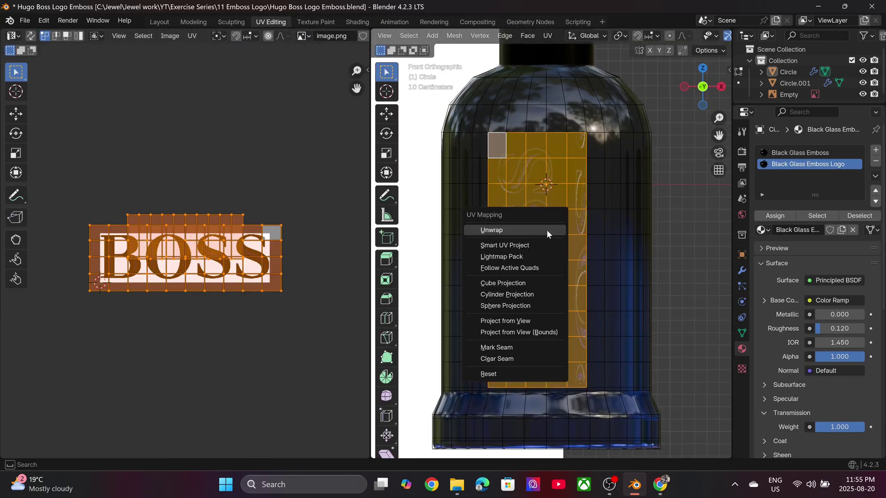
pyautogui.click(496, 318)
pyautogui.press('s')
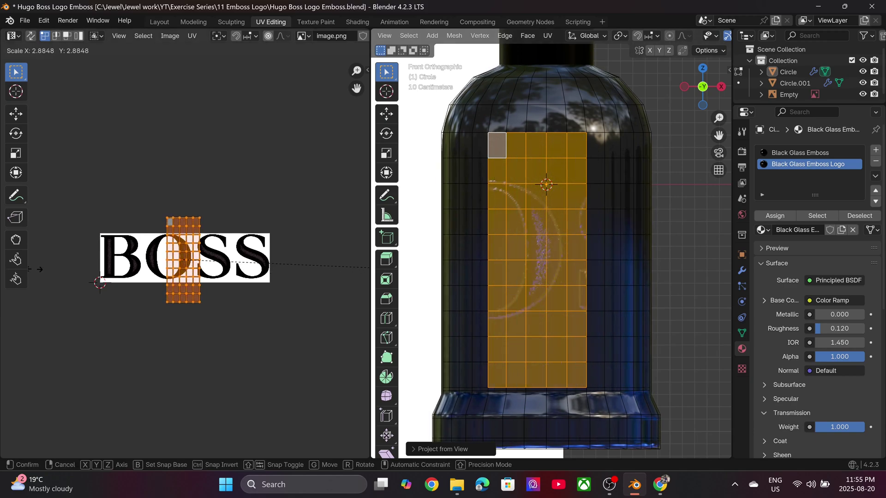
pyautogui.click(36, 270)
pyautogui.press('s')
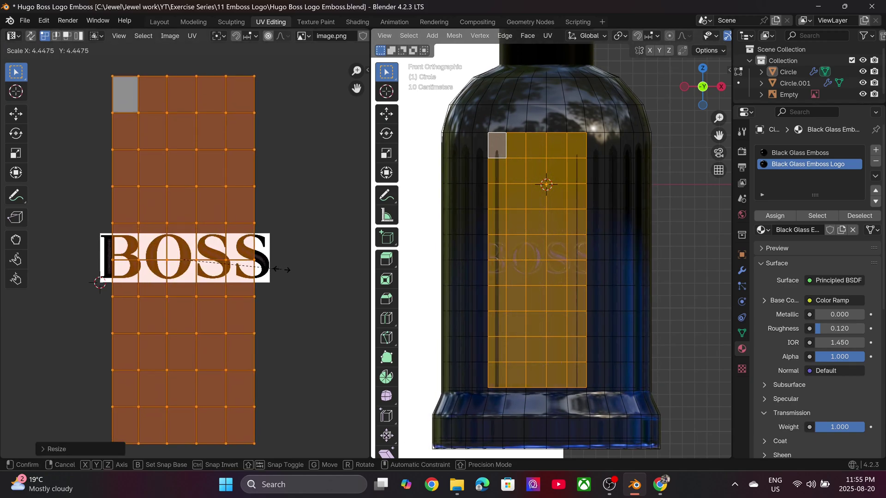
pyautogui.click(287, 269)
pyautogui.press('Tab')
pyautogui.scroll(4, 553, 255)
pyautogui.scroll(-4, 555, 256)
pyautogui.press('Tab')
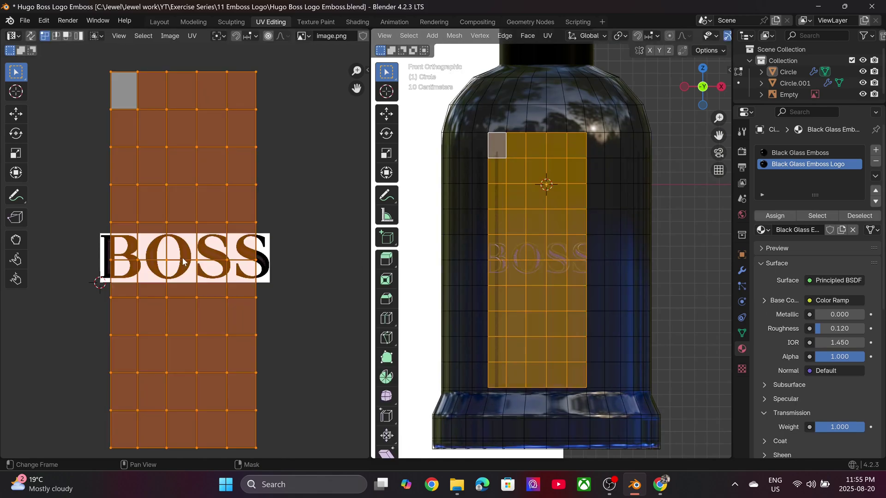
# Rotate the front faces' UVs by 90° and rescale them to size the BOSS lettering on the bottle
pyautogui.write('r90')
pyautogui.press('Return')
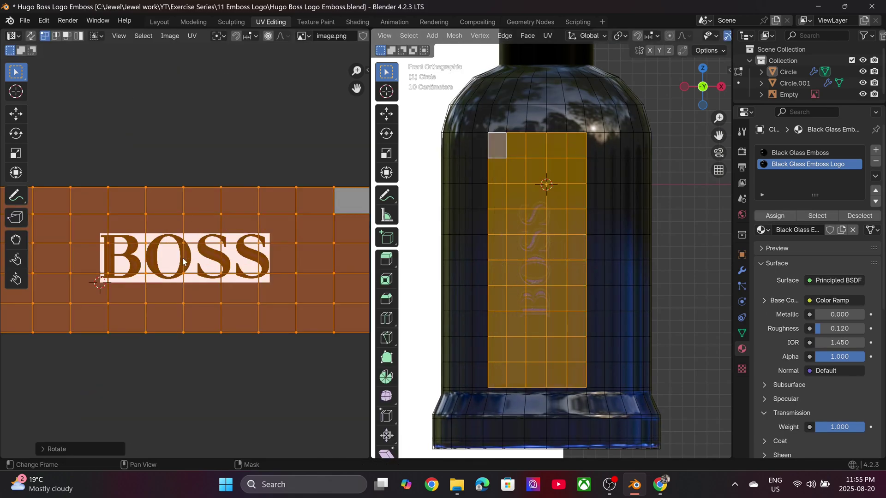
pyautogui.press('s')
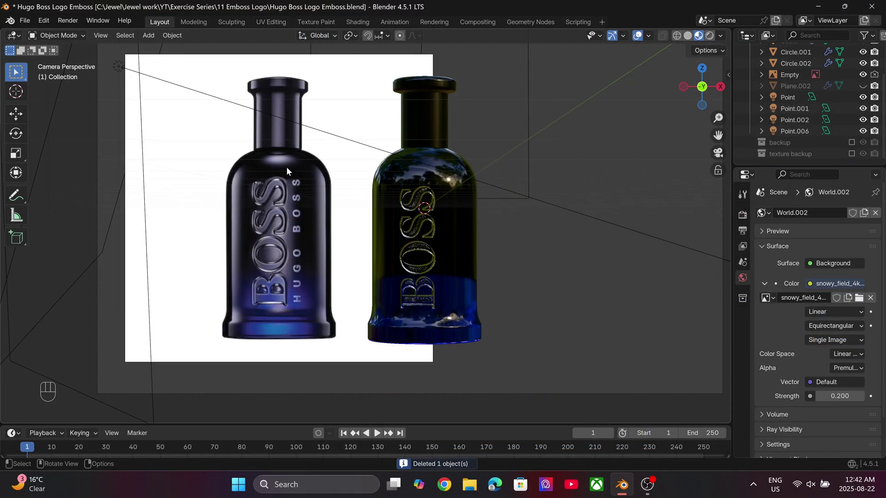
# Add a plane at the bottle and rotate it 90° about the X axis so it stands upright
pyautogui.moveTo(287, 168); pyautogui.dragTo(308, 317)
pyautogui.hotkey('shift', 'a')
pyautogui.click(538, 238)
pyautogui.press('r')
pyautogui.press('x')
pyautogui.press('KP_9')
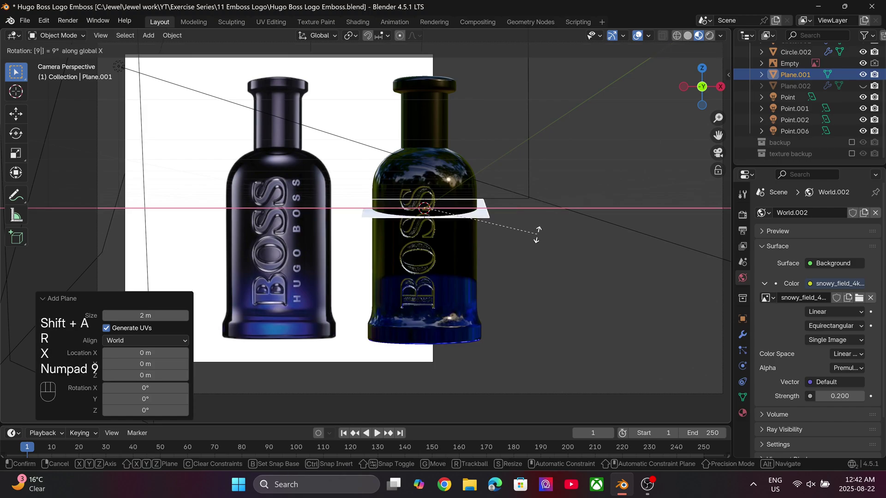
pyautogui.press('KP_0')
pyautogui.press('Return')
# Scale the plane to 0.226, move it -13.565 m along Y in front of the bottle, and shrink it further
pyautogui.press('s')
pyautogui.click(438, 221)
pyautogui.press('f')
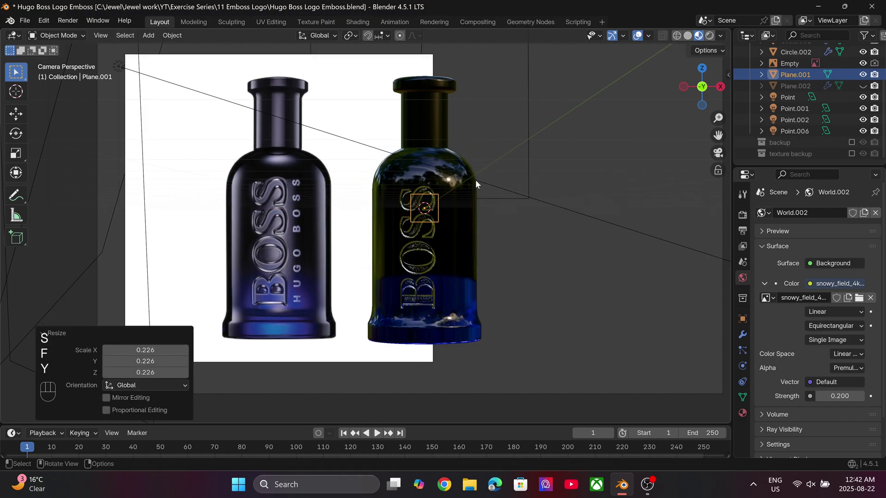
pyautogui.press('g')
pyautogui.press('y')
pyautogui.click(507, 203)
pyautogui.press('s')
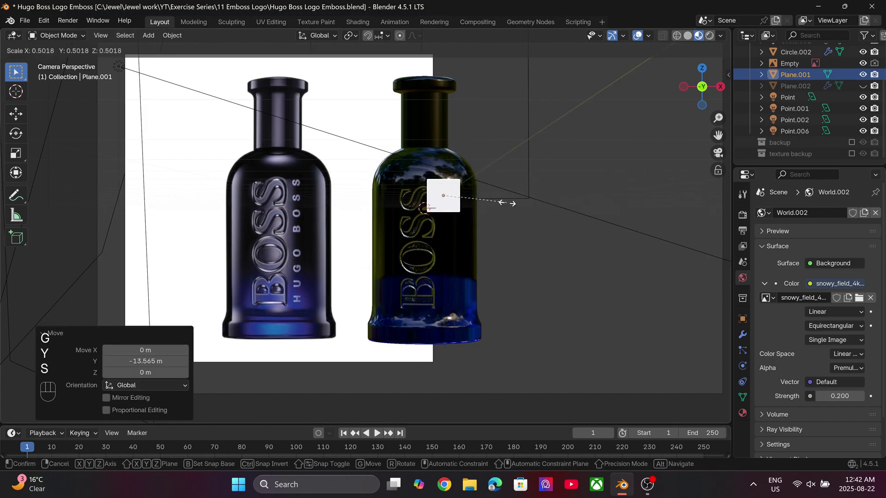
pyautogui.click(475, 197)
# Stretch the plane about 10.2 times along Z and scale it by about 0.758 into a narrow vertical strip
pyautogui.press('s')
pyautogui.press('z')
pyautogui.click(520, 104)
pyautogui.press('s')
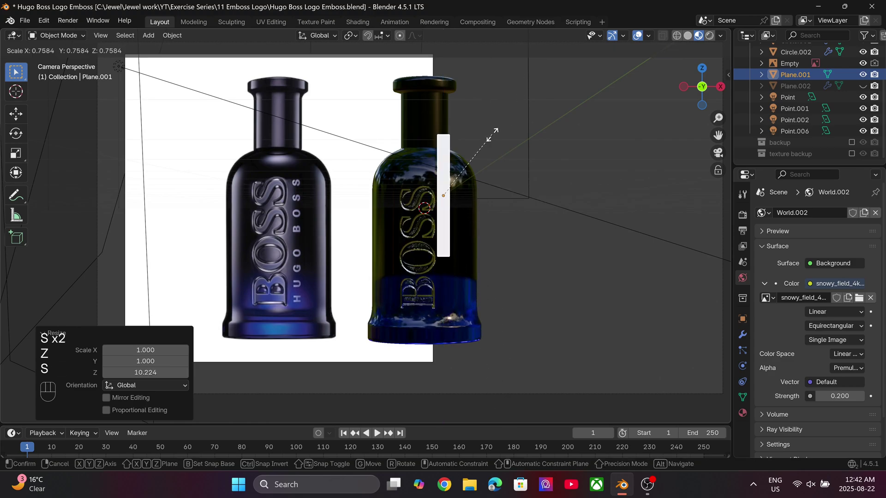
pyautogui.click(492, 133)
# Place the strip just right of the bottle's BOSS lettering, scaling it by about 0.929 to match the letters' height
pyautogui.press('g')
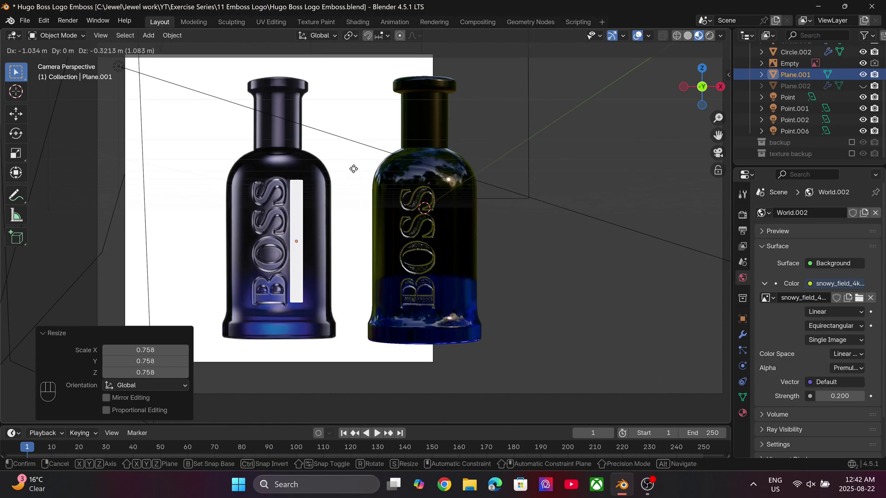
pyautogui.press('x')
pyautogui.press('s')
pyautogui.press('s')
pyautogui.press('z')
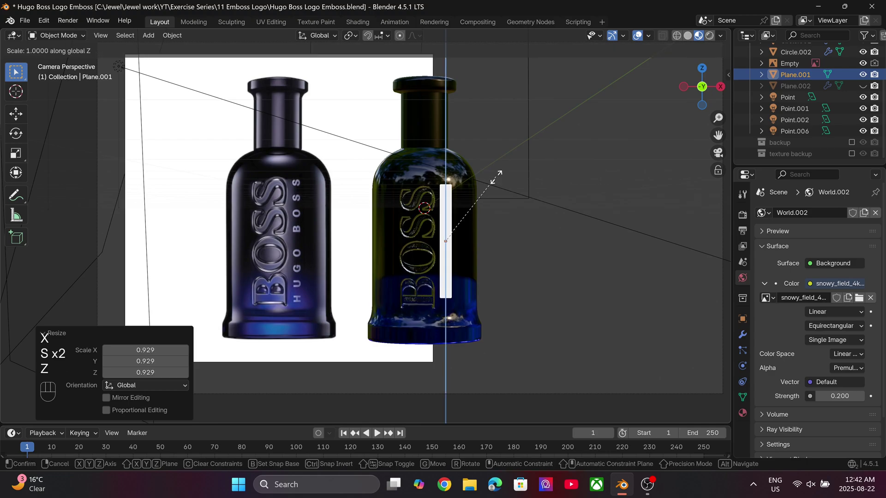
pyautogui.press('g')
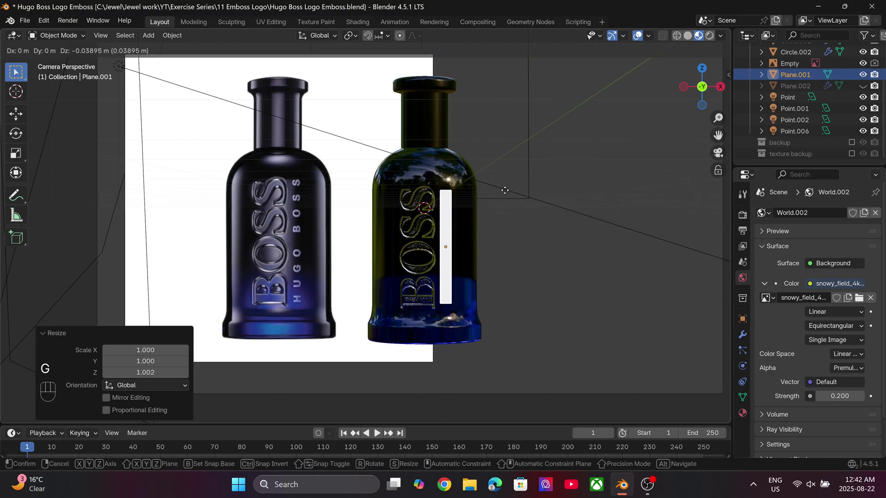
pyautogui.click(503, 193)
# Apply the strip's scale and subdivide its mesh with 20 cuts
pyautogui.hotkey('ctrl', 'a')
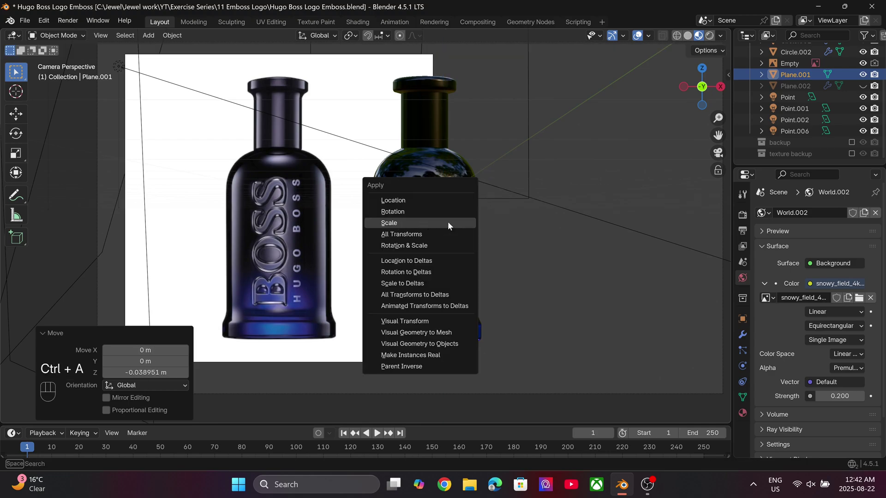
pyautogui.click(448, 222)
pyautogui.scroll(4, 480, 217)
pyautogui.press('Tab')
pyautogui.keyDown('shift'); pyautogui.moveTo(534, 204); pyautogui.dragTo(376, 188, button='middle'); pyautogui.keyUp('shift')
pyautogui.rightClick(376, 189)
pyautogui.click(352, 129)
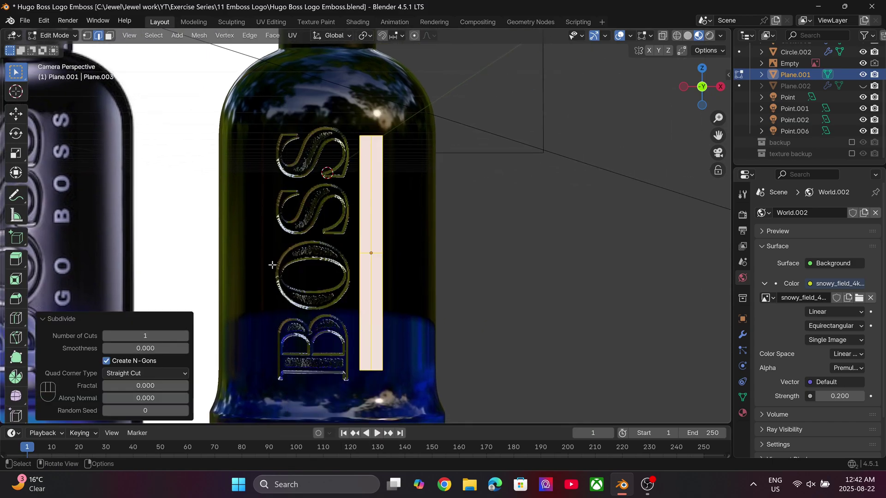
pyautogui.moveTo(142, 336); pyautogui.dragTo(186, 336)
pyautogui.click(144, 336)
pyautogui.write('20')
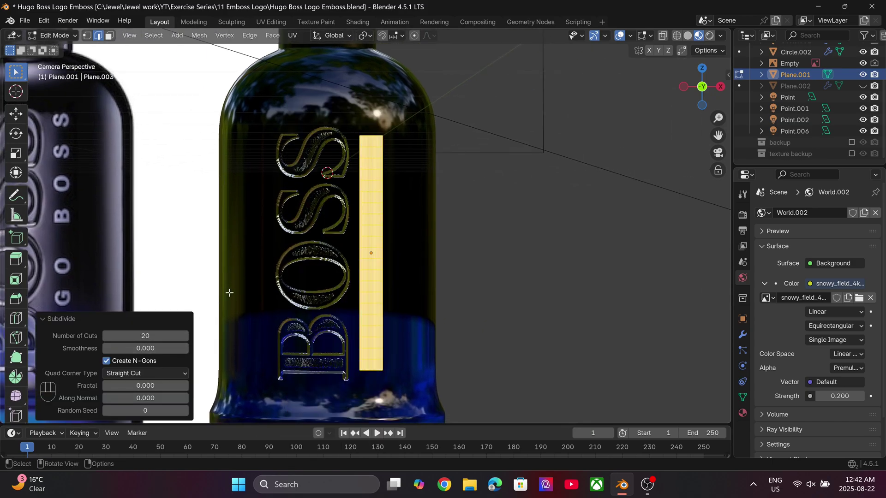
pyautogui.scroll(4, 213, 297)
pyautogui.scroll(-6, 364, 160)
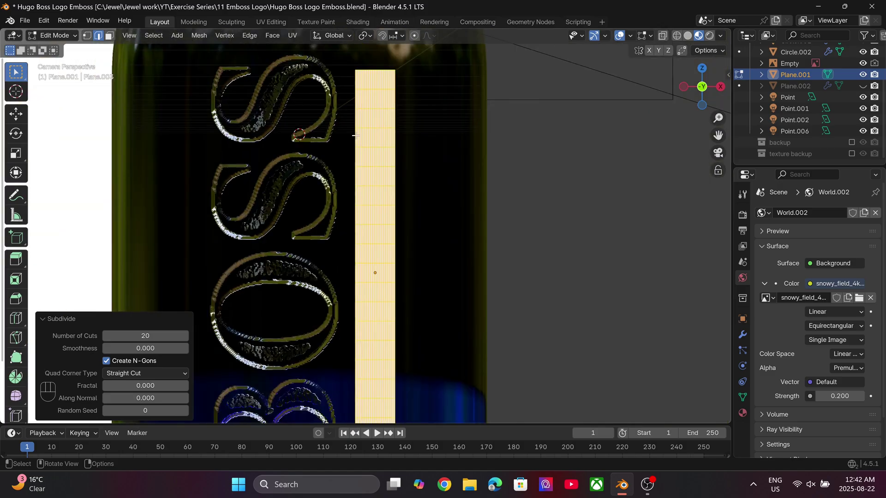
# Leave mesh editing and save the Blender file
pyautogui.press('Tab')
pyautogui.hotkey('ctrl', 's')
pyautogui.scroll(1, 393, 172)
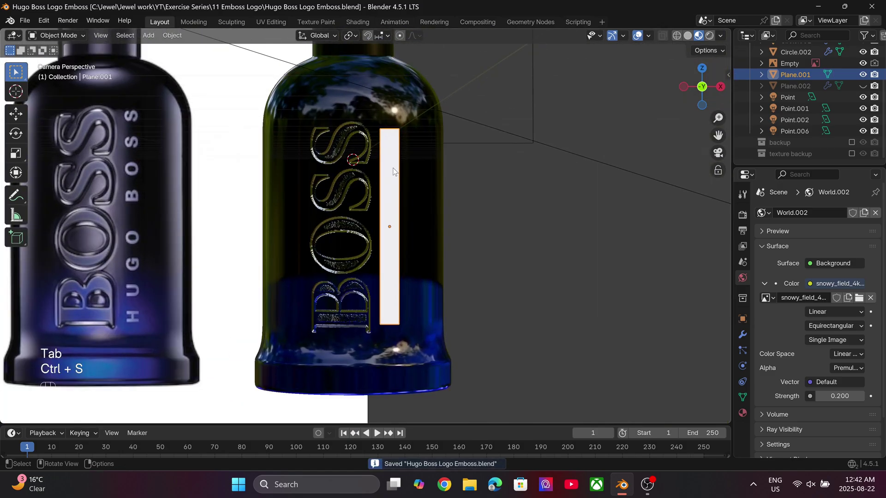
# Create a new material for the strip and name it White Label
pyautogui.click(358, 22)
pyautogui.click(455, 222)
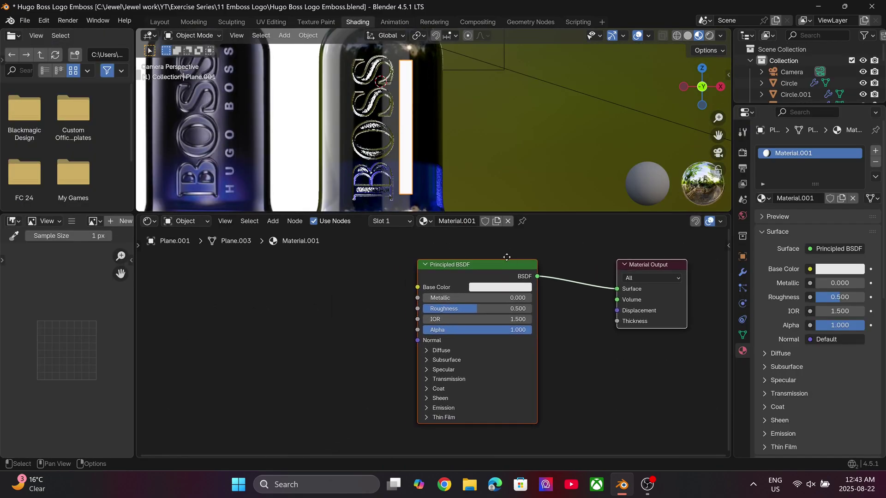
pyautogui.click(465, 222)
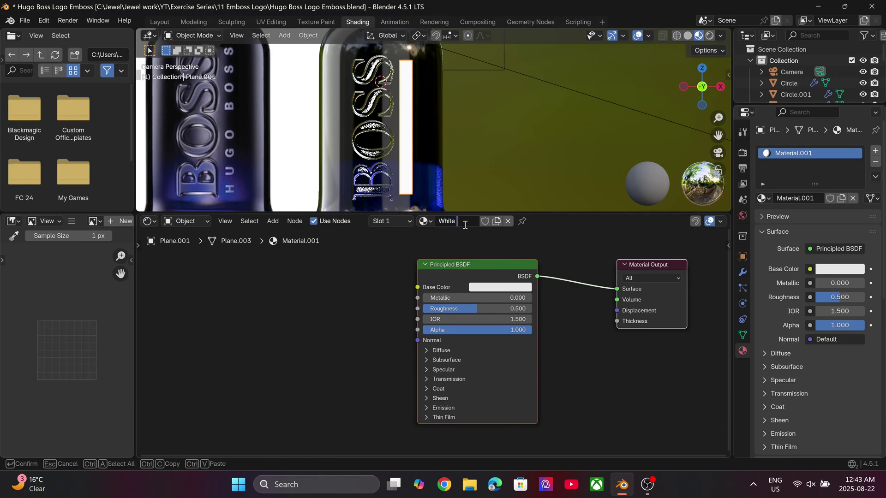
pyautogui.write('White Label')
pyautogui.press('Return')
# Add an Image Texture node with image2.png and connect its color to the Principled BSDF's Base Color
pyautogui.hotkey('shift', 'a')
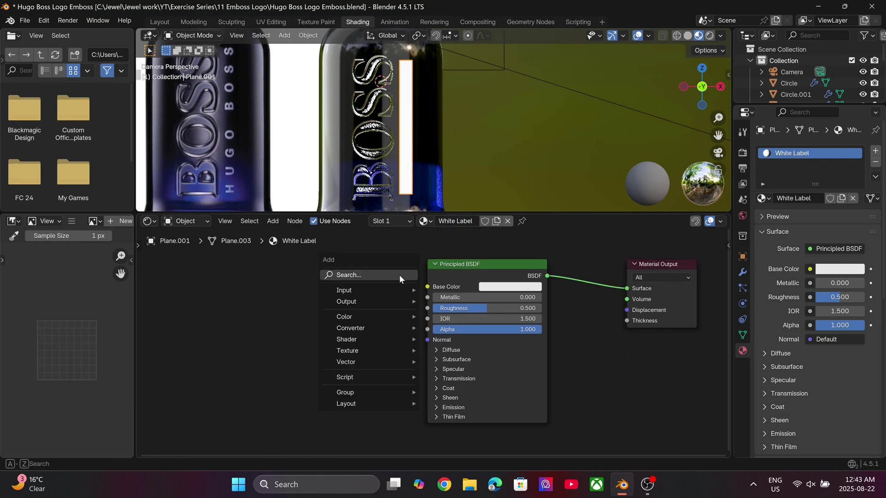
pyautogui.click(364, 275)
pyautogui.click(448, 299)
pyautogui.click(319, 323)
pyautogui.click(343, 319)
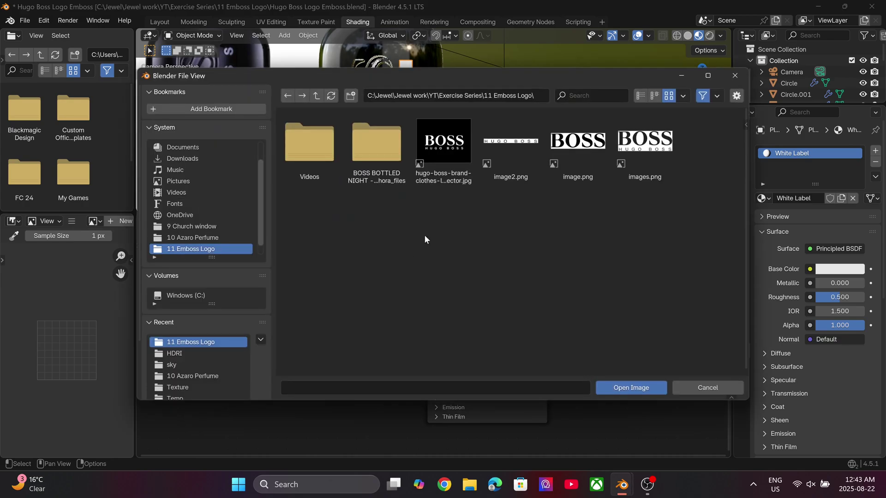
pyautogui.doubleClick(494, 165)
pyautogui.moveTo(420, 288); pyautogui.dragTo(420, 287)
# Unwrap the label strip's mesh with Project from View in the UV Editing workspace and show image2.png behind its UVs
pyautogui.click(273, 21)
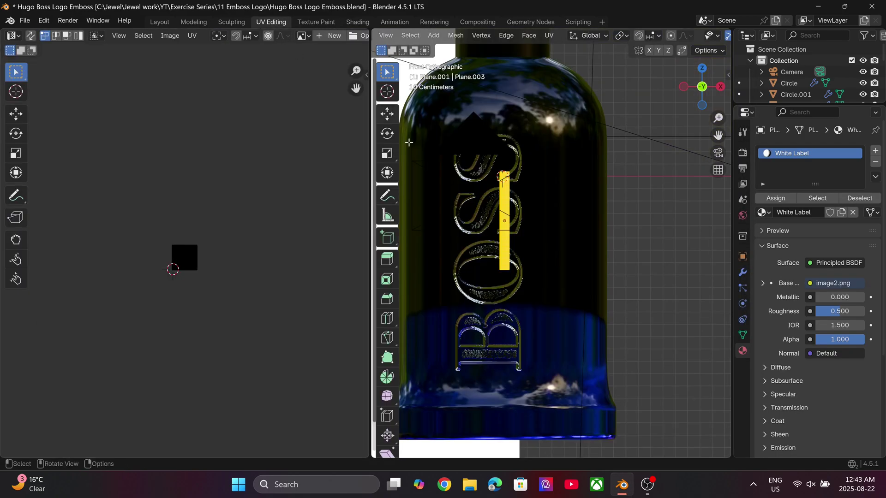
pyautogui.press('u')
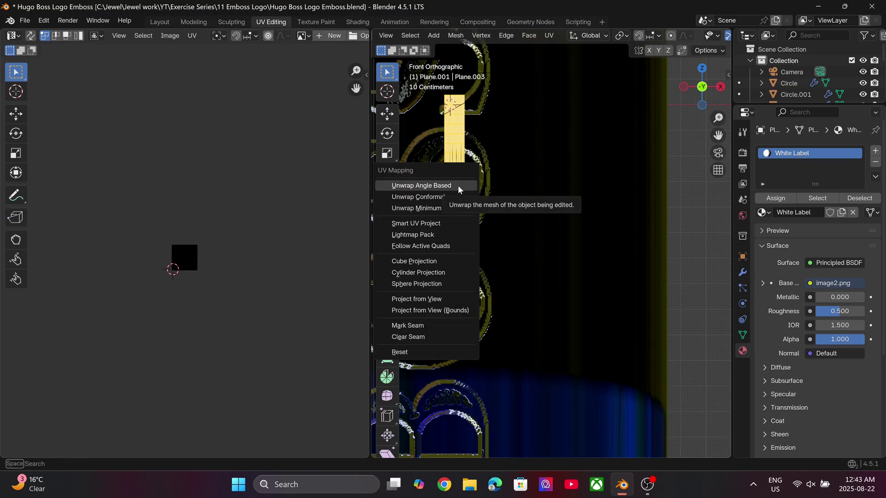
pyautogui.click(430, 303)
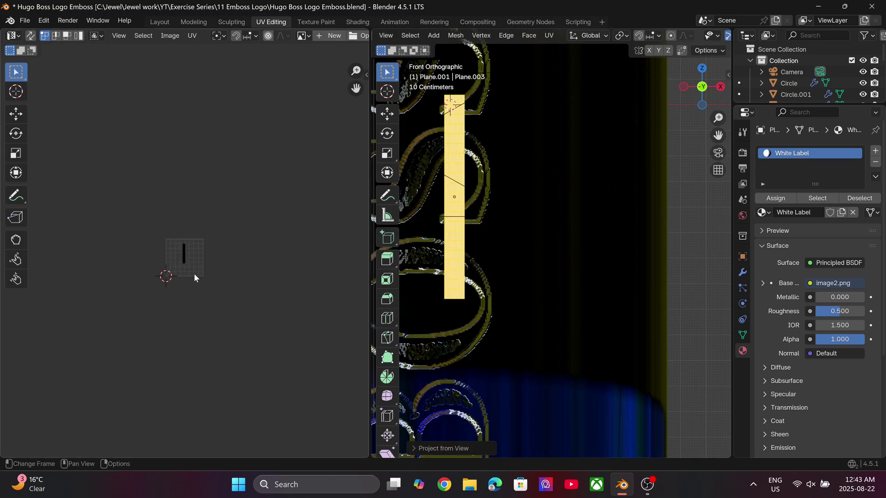
pyautogui.press('Home')
pyautogui.scroll(-5, 258, 40)
pyautogui.click(259, 39)
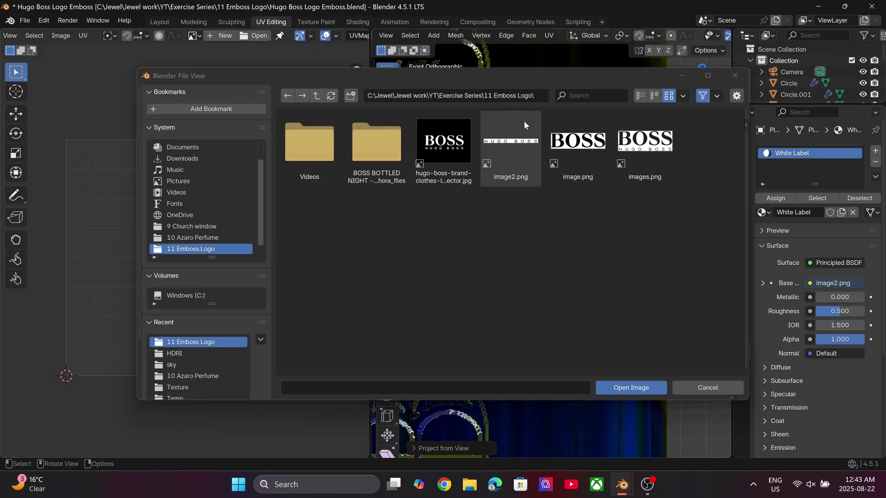
pyautogui.doubleClick(524, 121)
# Rotate the strip's UVs 90 degrees, scale them to cover the whole HUGO BOSS image, and leave mesh editing
pyautogui.scroll(-4, 261, 280)
pyautogui.press('s')
pyautogui.click(286, 285)
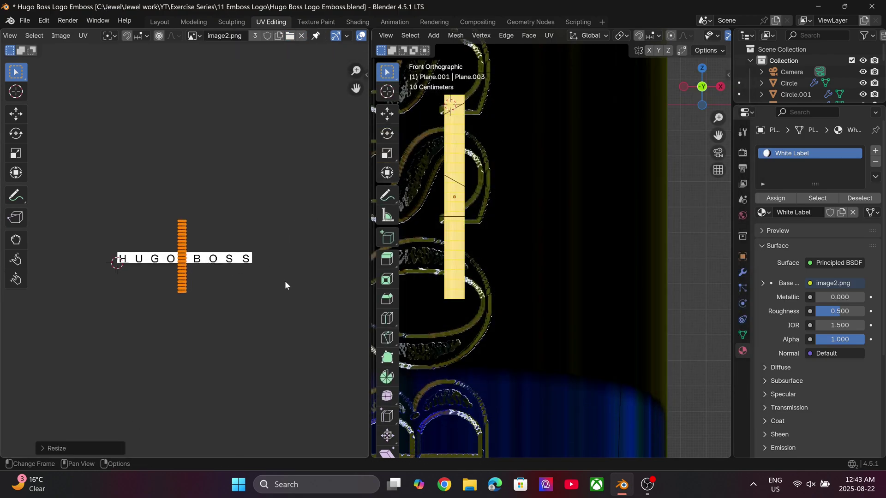
pyautogui.write('r90')
pyautogui.press('Return')
pyautogui.press('s')
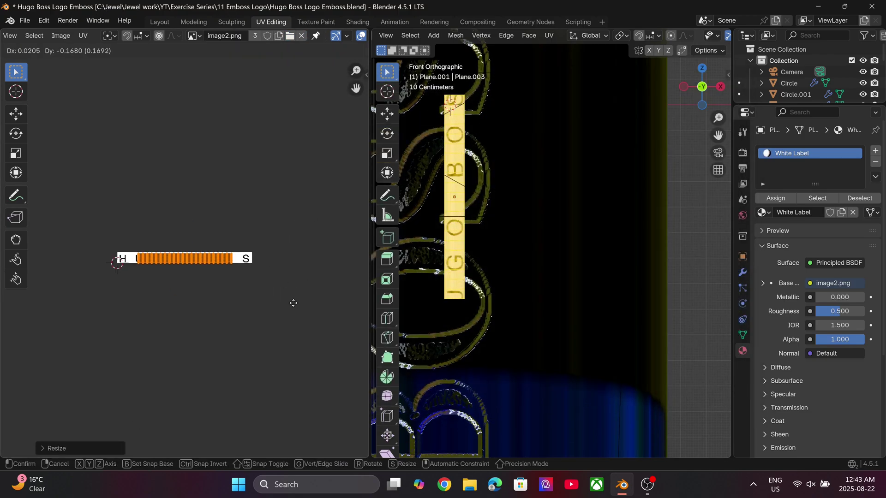
pyautogui.click(350, 326)
pyautogui.press('Tab')
pyautogui.press('KP_0')
pyautogui.scroll(2, 514, 220)
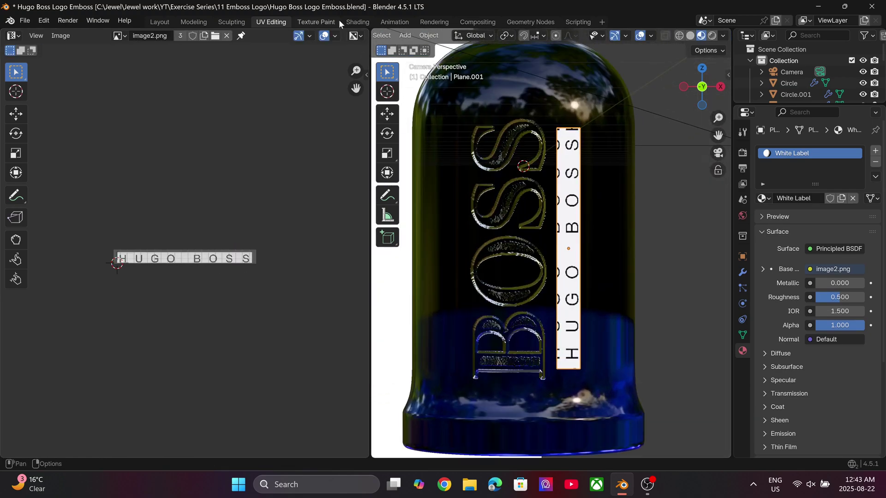
# Set the White Label material's image texture extension to Extend and its color space to Non-Color
pyautogui.click(354, 21)
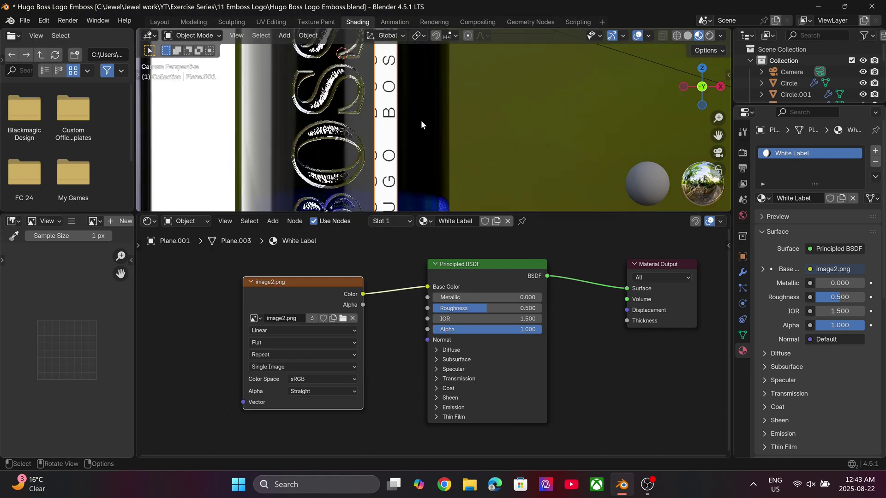
pyautogui.scroll(4, 386, 256)
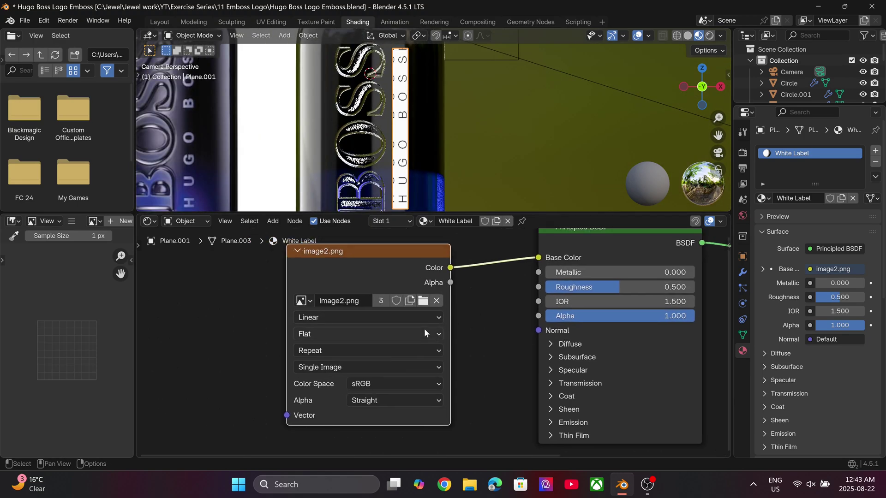
pyautogui.click(421, 349)
pyautogui.click(397, 402)
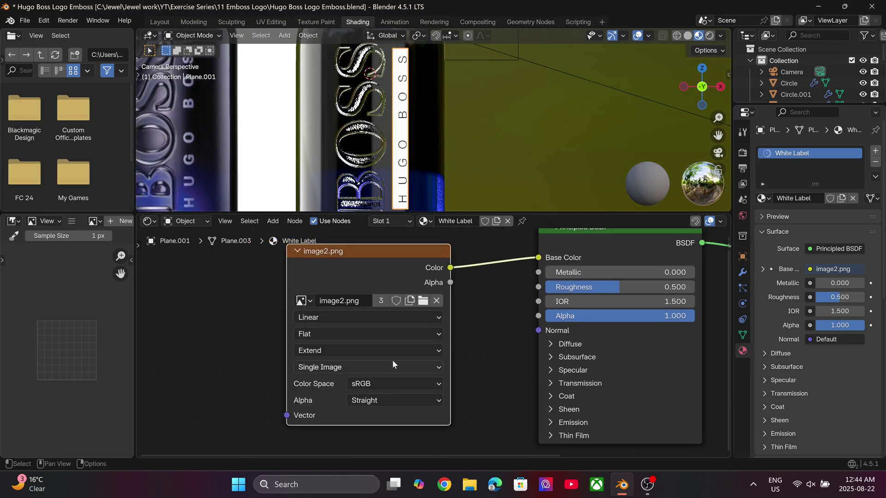
pyautogui.click(362, 382)
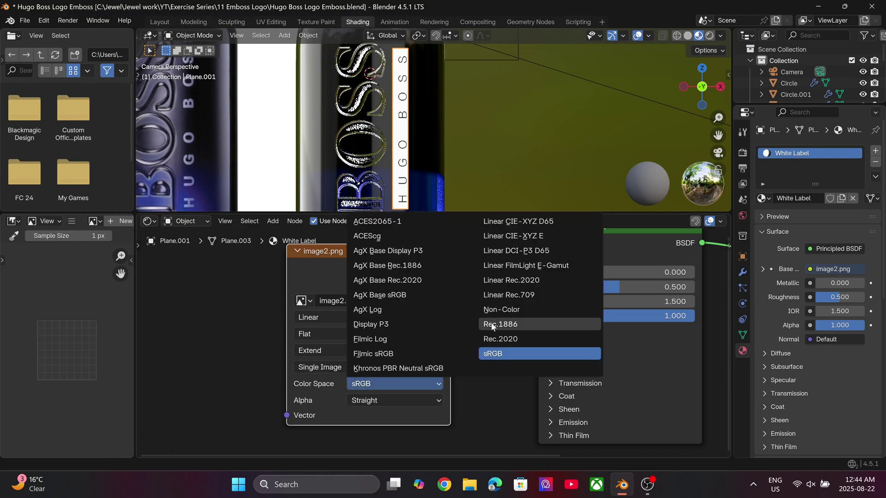
pyautogui.click(503, 315)
pyautogui.scroll(-1, 370, 308)
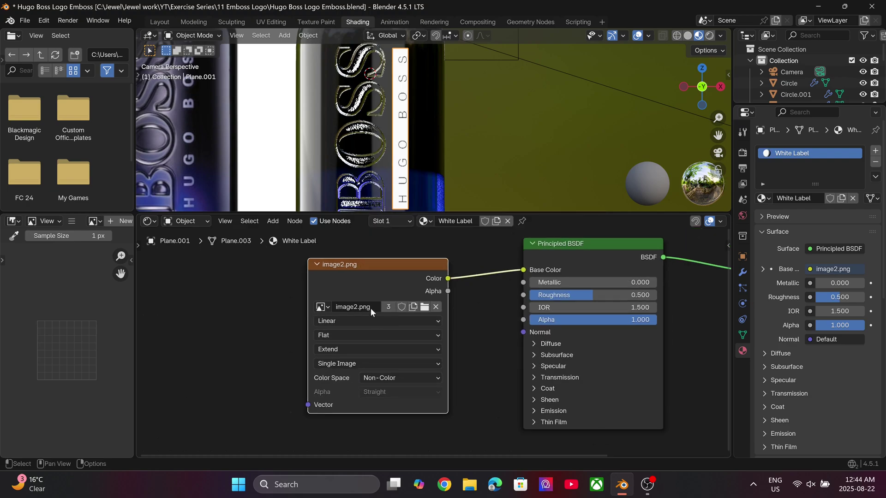
# Insert an Invert Color node after the image texture and feed its output into the Principled BSDF's Alpha instead of Base Color
pyautogui.click(363, 268)
pyautogui.moveTo(363, 268); pyautogui.dragTo(342, 277, button='middle')
pyautogui.click(505, 137)
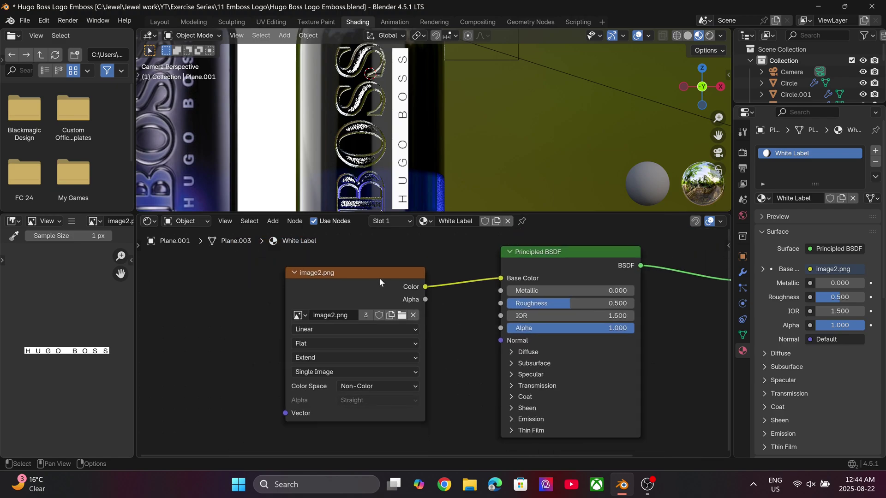
pyautogui.moveTo(380, 277); pyautogui.dragTo(276, 283)
pyautogui.hotkey('shift', 'a')
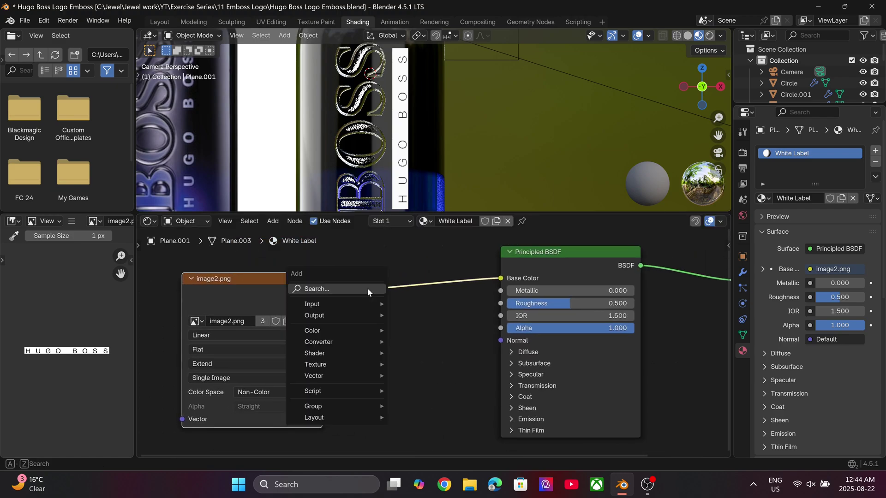
pyautogui.click(368, 289)
pyautogui.click(414, 323)
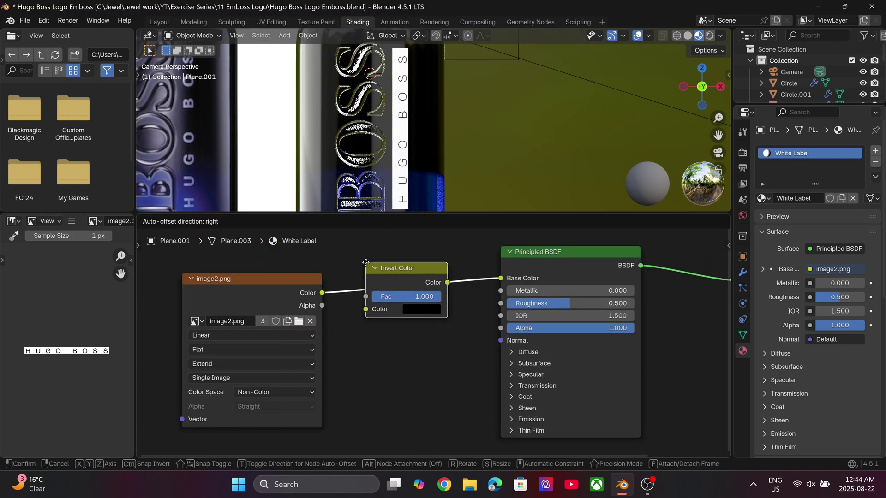
pyautogui.click(365, 263)
pyautogui.moveTo(448, 283); pyautogui.dragTo(501, 328)
pyautogui.moveTo(500, 278); pyautogui.dragTo(480, 292)
pyautogui.scroll(-2, 386, 143)
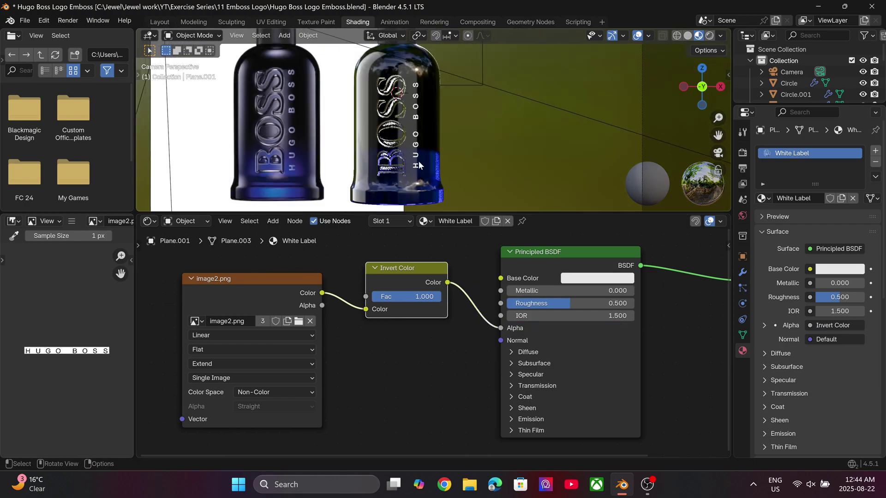
pyautogui.scroll(2, 419, 165)
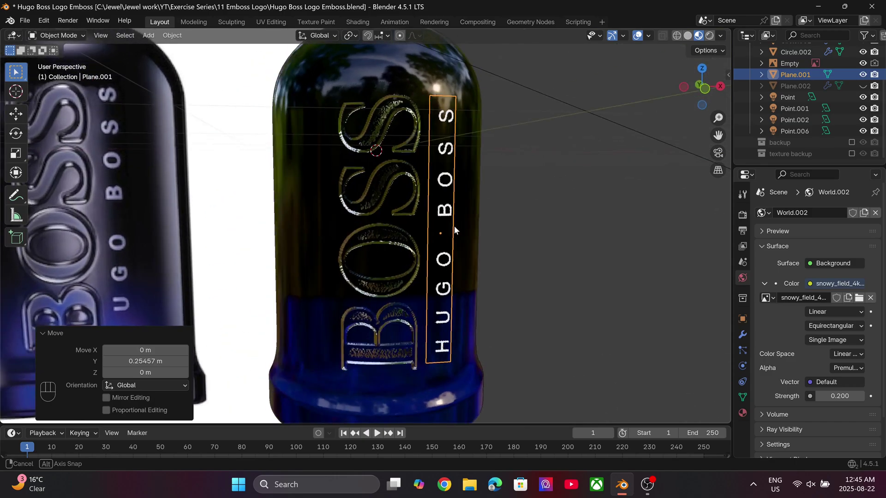
# Deselect the label strip and save the Blender file
pyautogui.moveTo(454, 226); pyautogui.dragTo(611, 262, button='middle')
pyautogui.click(611, 262)
pyautogui.keyDown('shift'); pyautogui.moveTo(537, 255); pyautogui.dragTo(479, 246, button='middle'); pyautogui.keyUp('shift')
pyautogui.scroll(1, 479, 245)
pyautogui.hotkey('ctrl', 's')
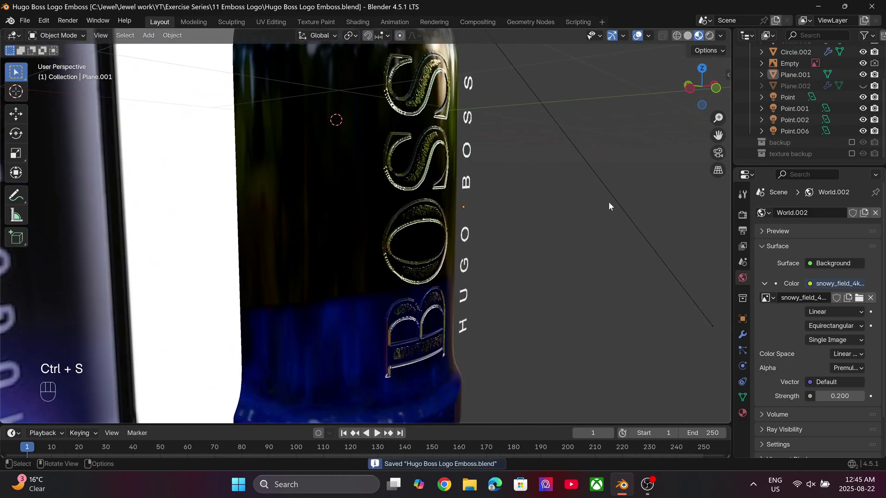
# Add a Shrinkwrap modifier to the label strip with the bottle body, Circle, as its target
pyautogui.click(743, 333)
pyautogui.click(821, 214)
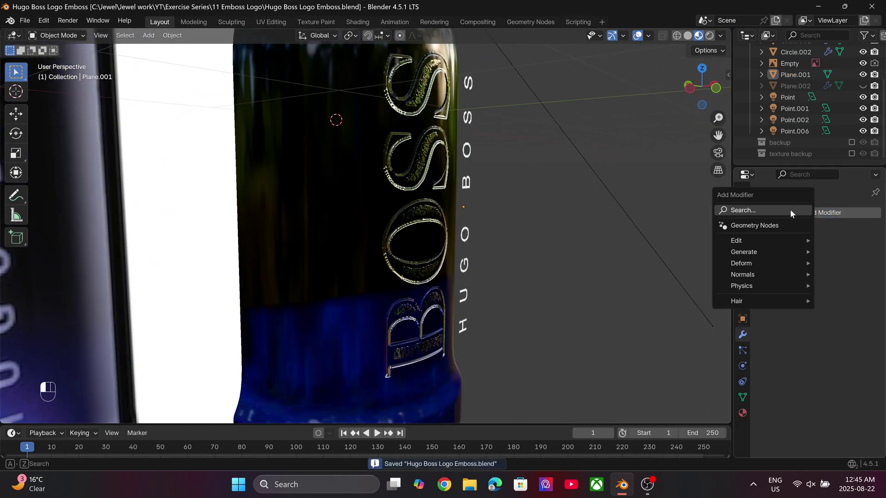
pyautogui.click(791, 212)
pyautogui.write('shr')
pyautogui.click(696, 236)
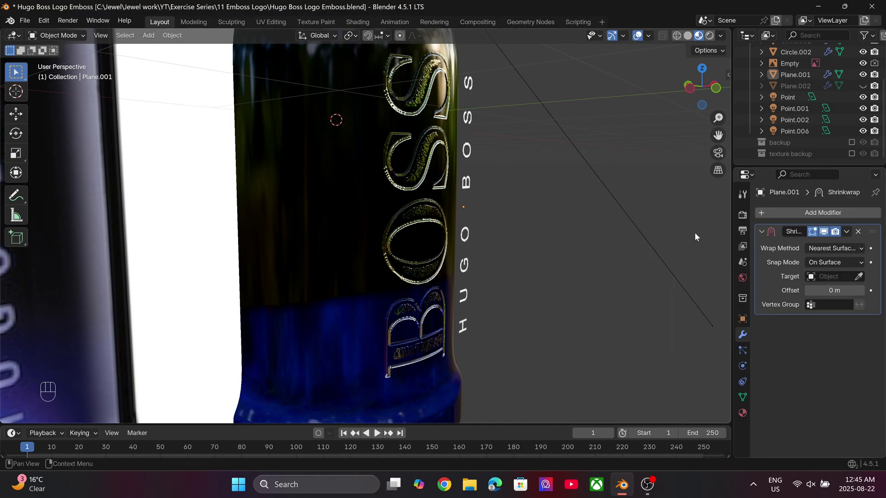
pyautogui.click(413, 124)
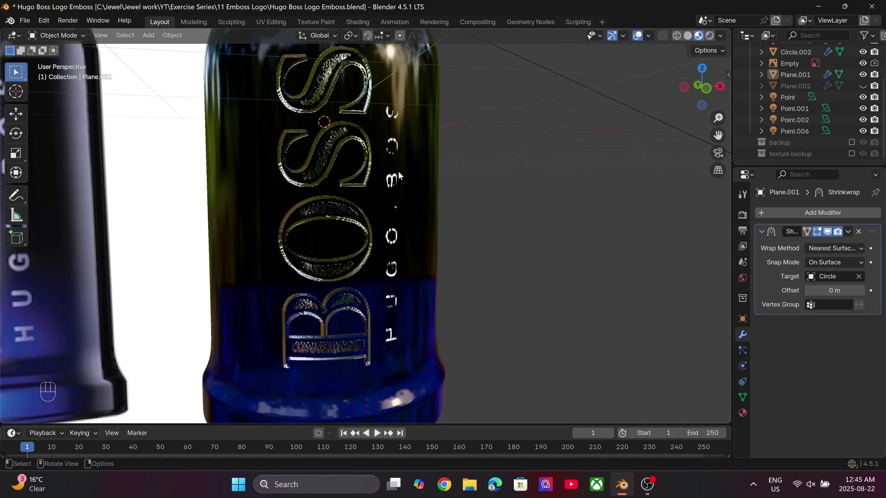
# Set the Shrinkwrap's snap mode to Outside Surface with an offset of 0.01 m, and save the file
pyautogui.press('KP_0')
pyautogui.click(831, 262)
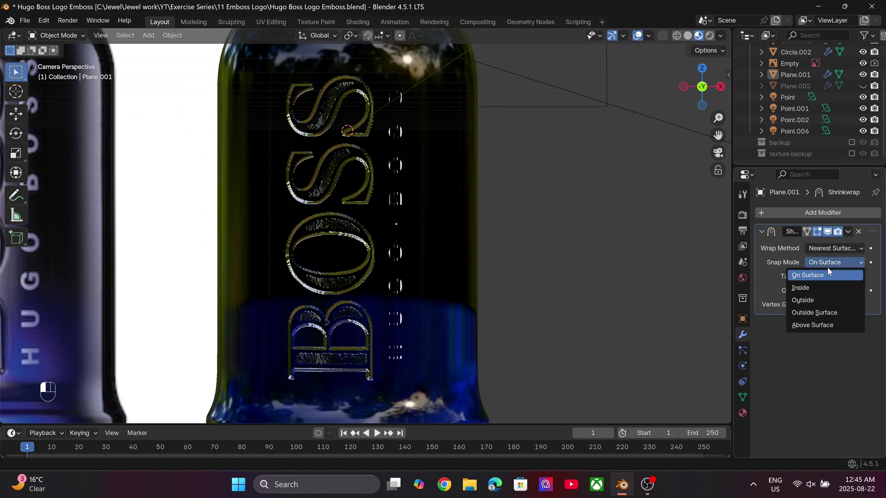
pyautogui.click(823, 313)
pyautogui.click(858, 290)
pyautogui.click(859, 291)
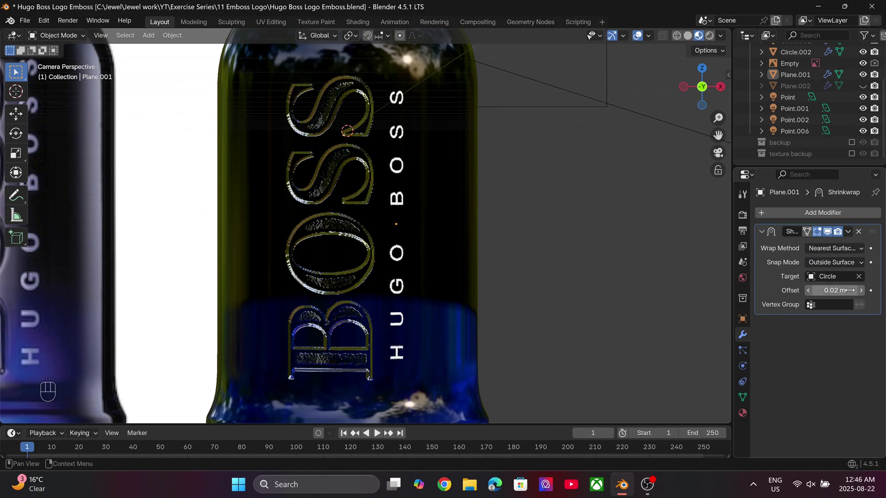
pyautogui.click(808, 290)
pyautogui.scroll(-7, 465, 228)
pyautogui.moveTo(465, 228); pyautogui.dragTo(466, 205, button='middle')
pyautogui.scroll(5, 394, 265)
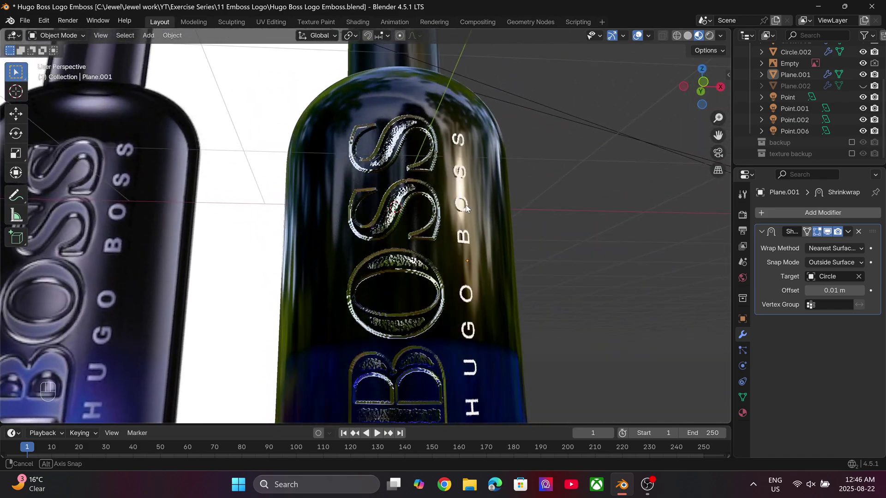
pyautogui.scroll(-4, 467, 205)
pyautogui.press('KP_0')
pyautogui.scroll(1, 466, 205)
pyautogui.hotkey('ctrl', 's')
# Hide the reference image of the bottle in the viewport and save the file
pyautogui.click(292, 126)
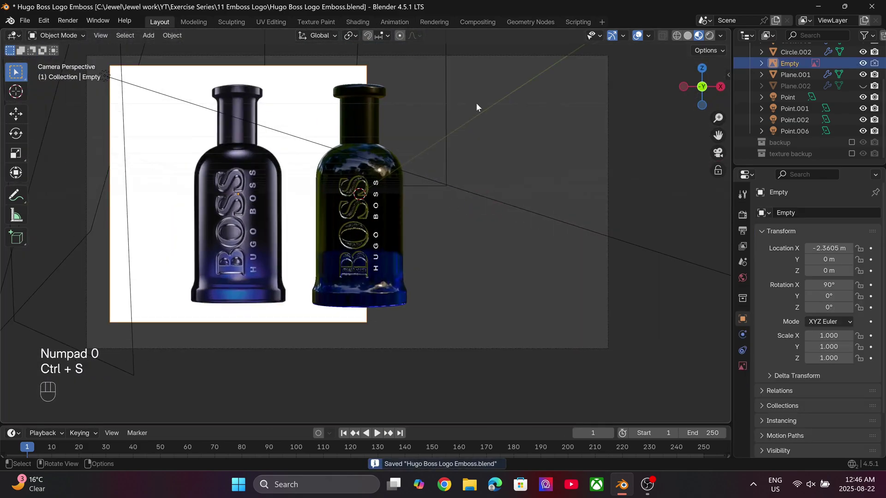
pyautogui.click(863, 64)
pyautogui.keyDown('shift'); pyautogui.moveTo(502, 169); pyautogui.dragTo(520, 193, button='middle'); pyautogui.keyUp('shift')
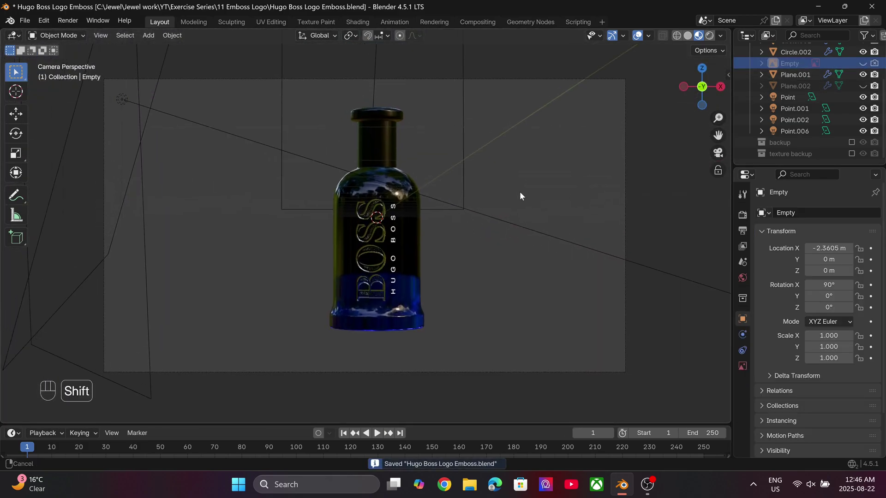
pyautogui.scroll(1, 519, 192)
pyautogui.hotkey('ctrl', 's')
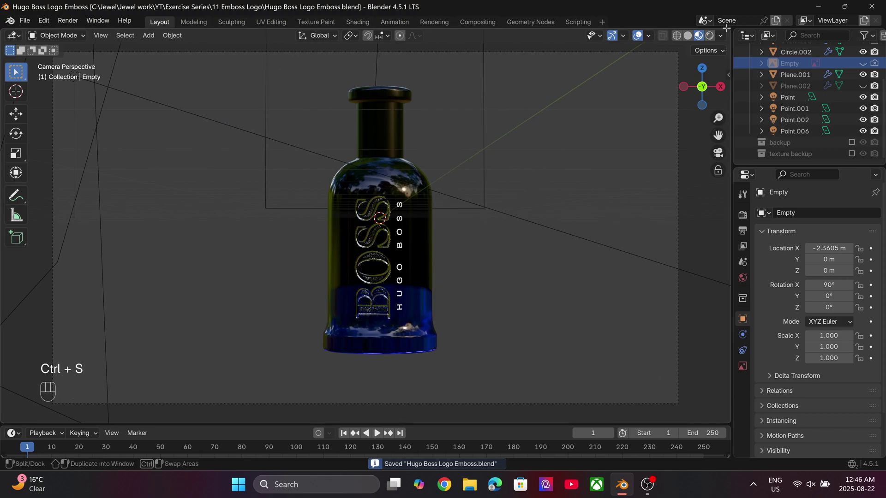
# Switch the viewport to rendered shading, render the camera view, and check the embossed logo and label in the result
pyautogui.click(710, 35)
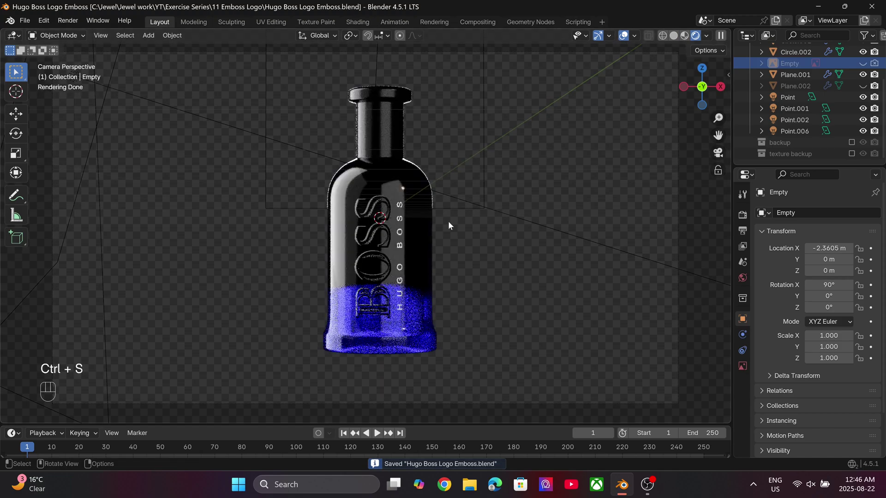
pyautogui.press('F12')
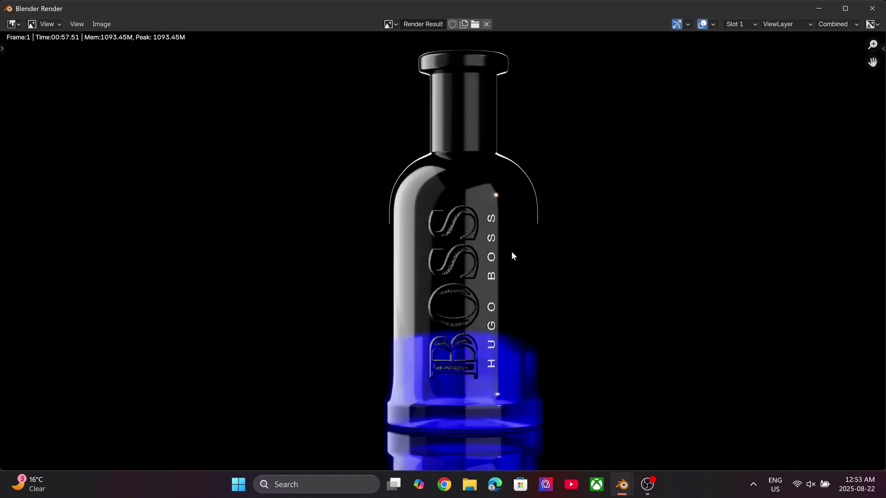
pyautogui.scroll(4, 511, 252)
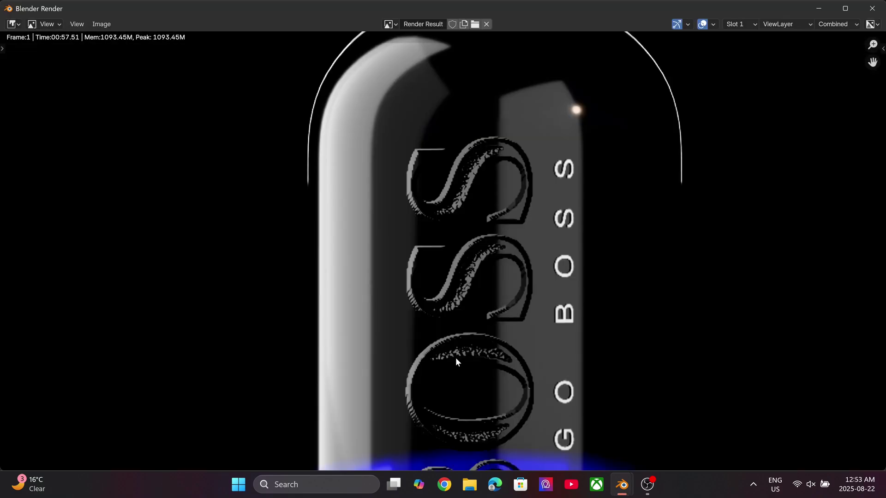
pyautogui.moveTo(456, 343); pyautogui.dragTo(449, 202, button='middle')
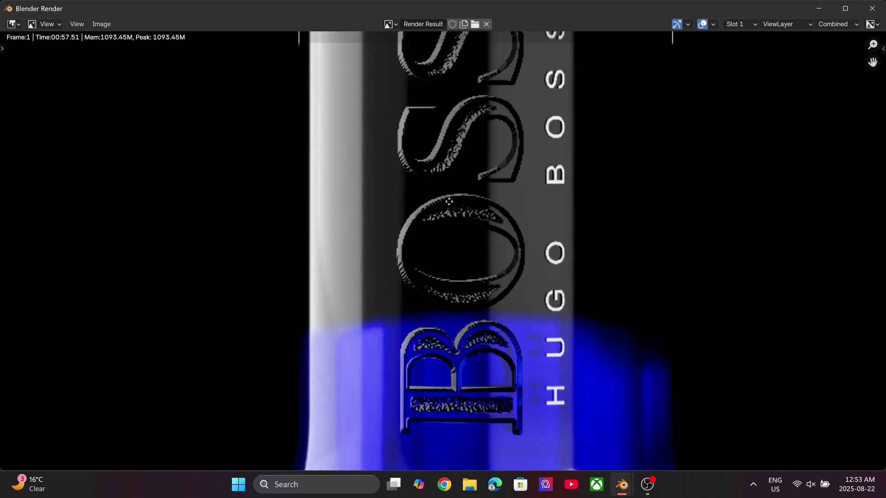
pyautogui.scroll(-3, 438, 323)
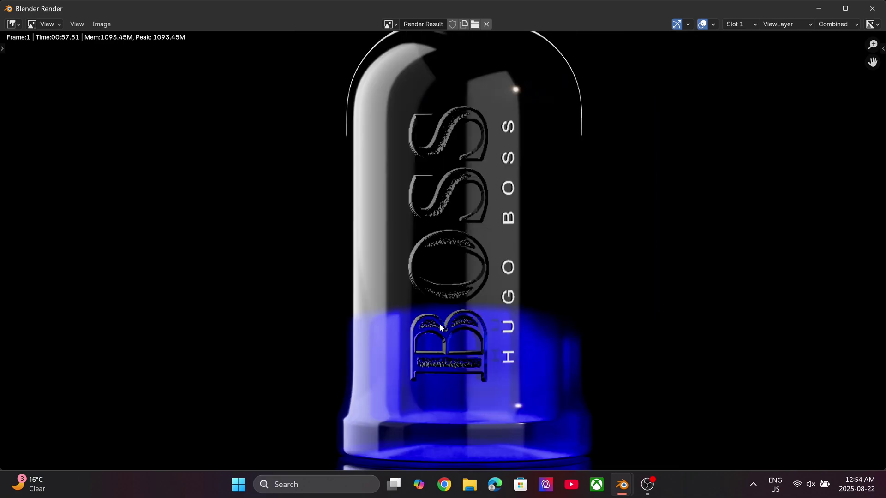
pyautogui.press('Escape')
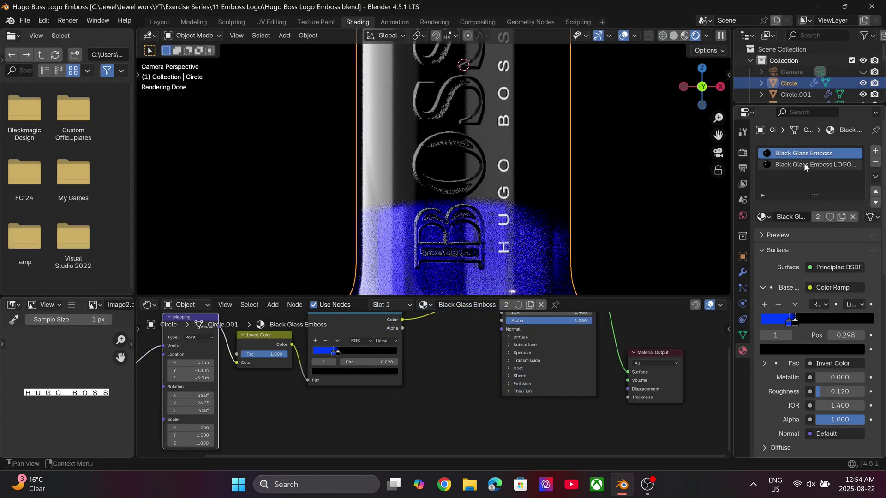
# Select the Black Glass Emboss LOGO New material and lower its Bump node Distance to 1.2, then to 0.4
pyautogui.click(805, 165)
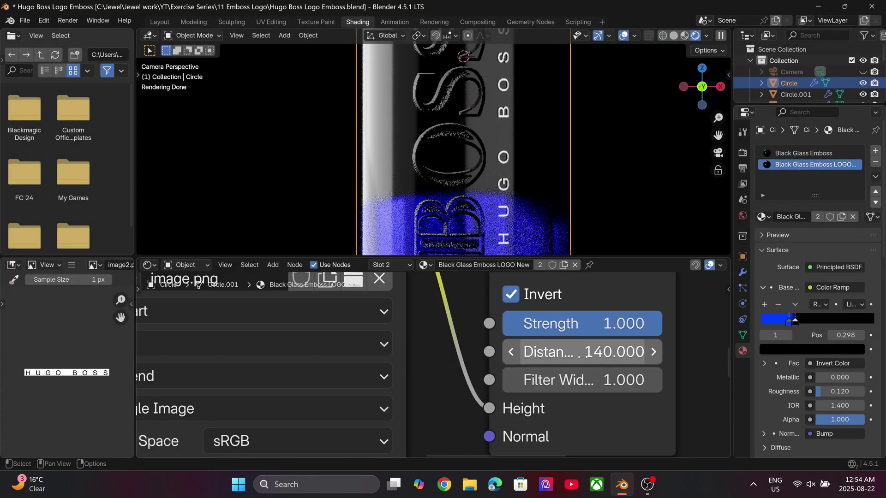
pyautogui.moveTo(584, 357); pyautogui.dragTo(510, 398, button='middle')
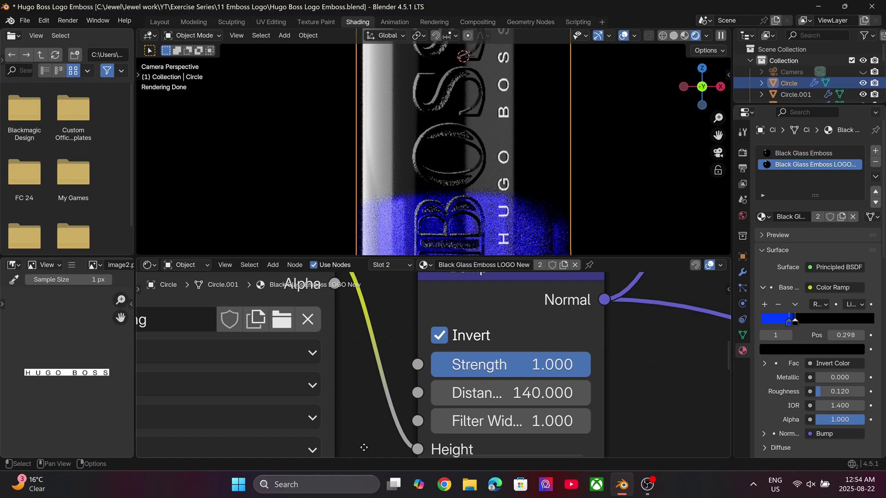
pyautogui.moveTo(510, 395); pyautogui.dragTo(443, 395)
pyautogui.click(530, 396)
pyautogui.write('1.2')
pyautogui.press('Return')
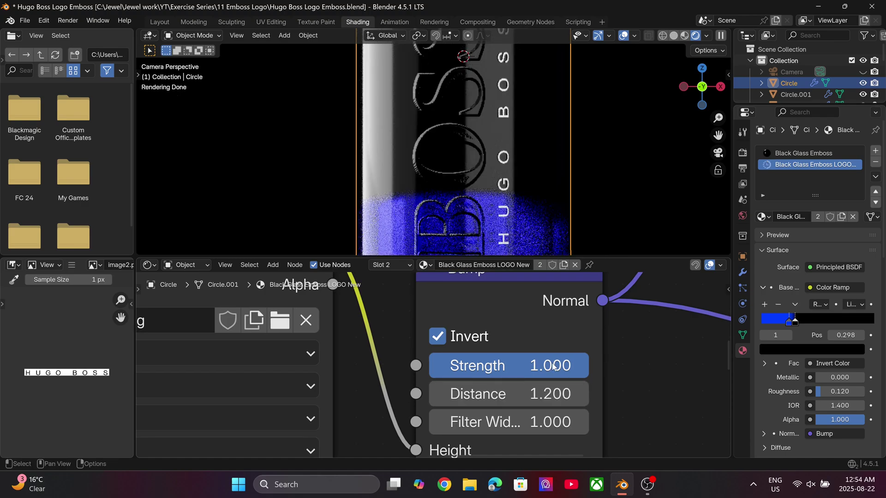
pyautogui.click(546, 387)
pyautogui.write('0.4')
pyautogui.press('Return')
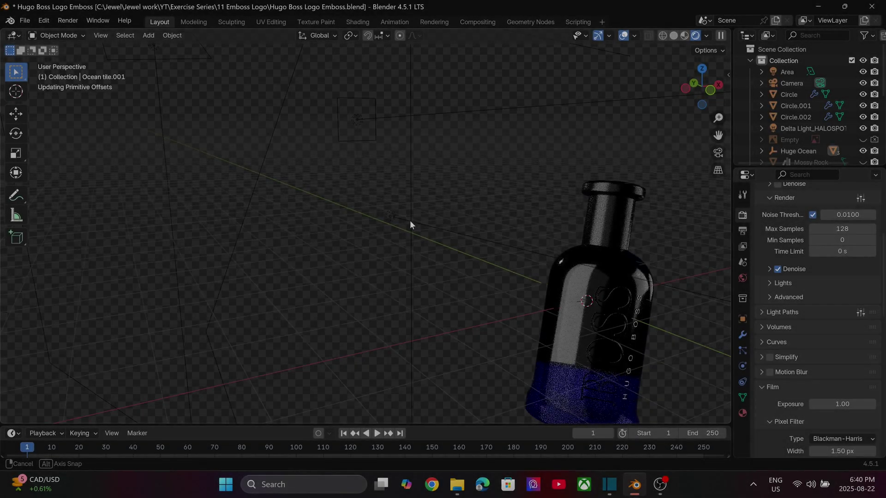
# Undo the removal of the ocean tiles so the full ocean surface surrounds the bottle again
pyautogui.moveTo(410, 220); pyautogui.dragTo(392, 201, button='middle')
pyautogui.scroll(-4, 392, 199)
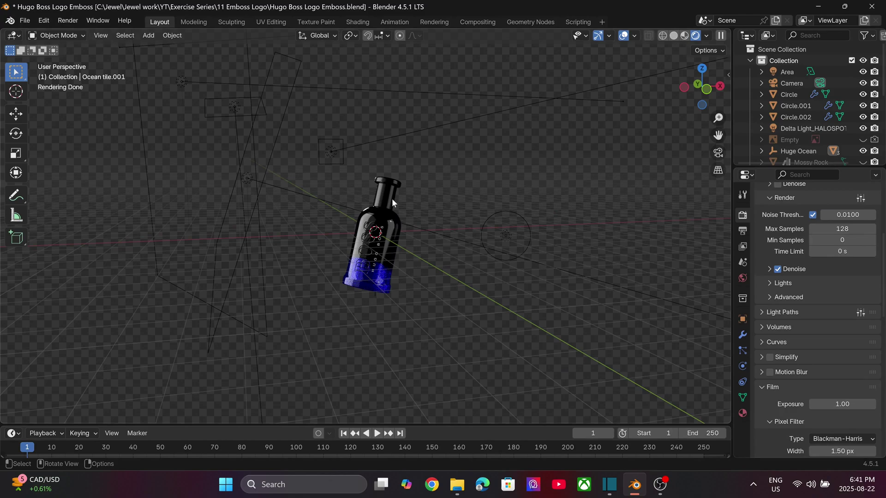
pyautogui.hotkey('ctrl', 'z')
pyautogui.hotkey('ctrl', 'z')
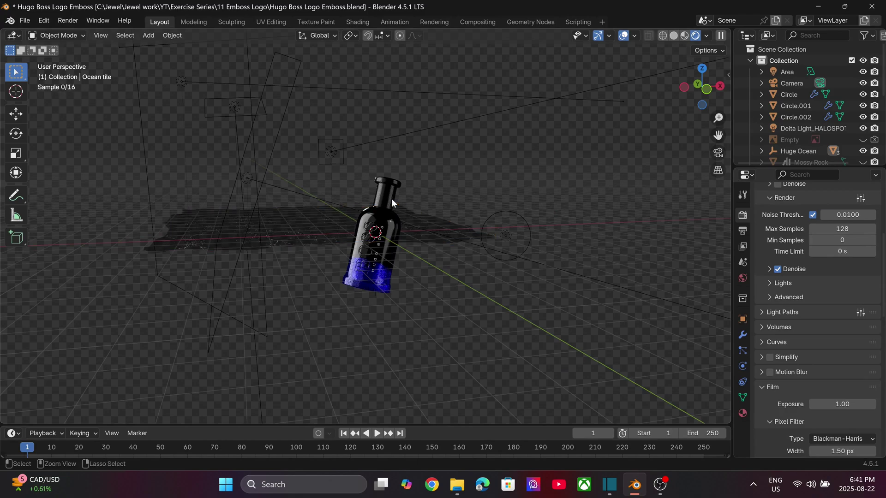
pyautogui.hotkey('alt', 'h')
pyautogui.hotkey('alt', 'h')
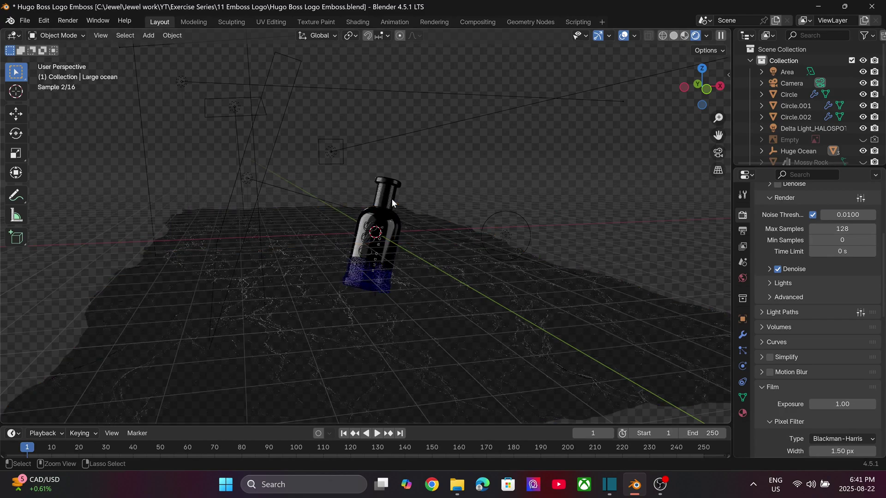
pyautogui.hotkey('ctrl', 'z')
pyautogui.hotkey('ctrl', 'z')
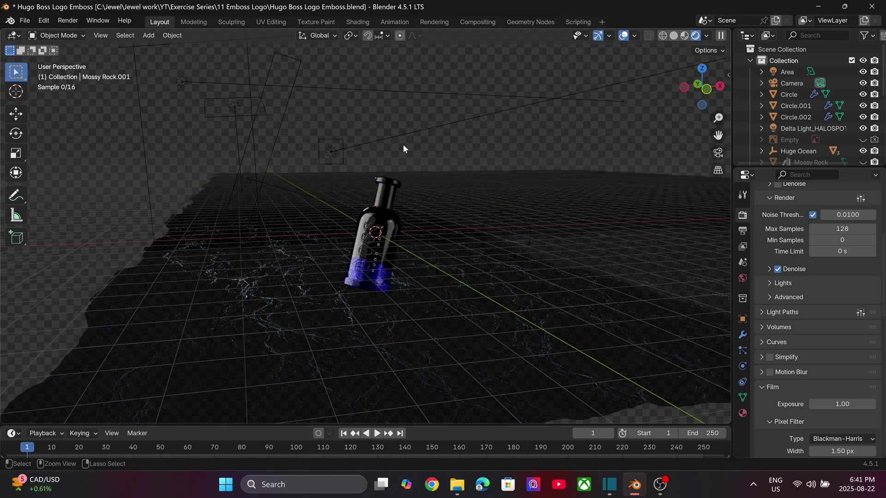
# Undo the removal of the mossy rocks behind the bottle and look over the restored scene
pyautogui.hotkey('ctrl', 'z')
pyautogui.scroll(4, 333, 235)
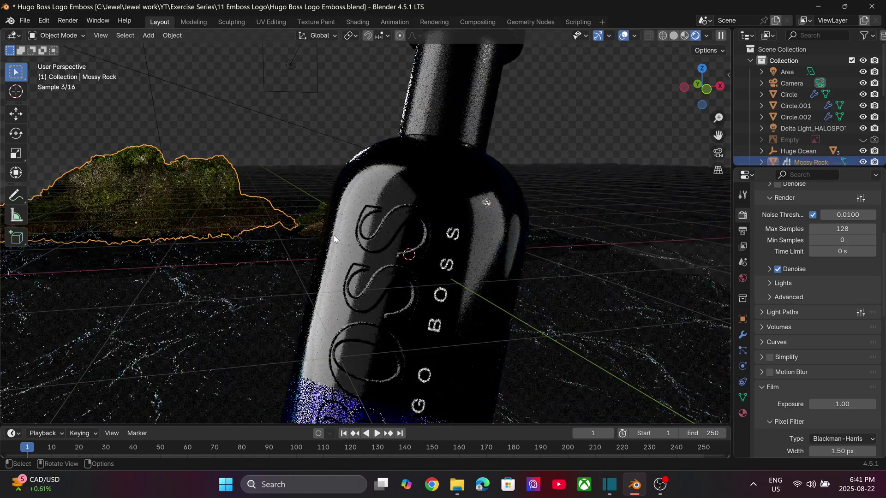
pyautogui.moveTo(334, 235); pyautogui.dragTo(454, 237, button='middle')
pyautogui.moveTo(268, 234); pyautogui.dragTo(247, 210, button='middle')
pyautogui.scroll(-5, 366, 211)
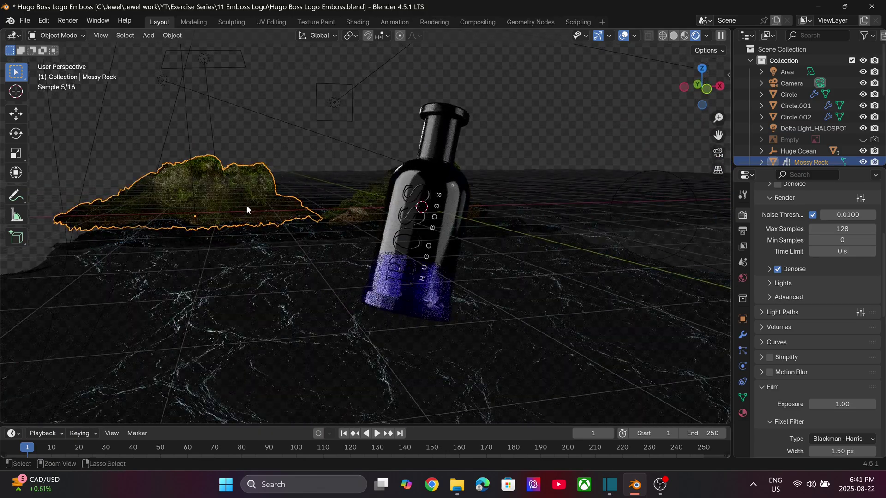
# Undo the removal of the blue ribbons, the light panels and the large red backdrop plane
pyautogui.hotkey('ctrl', 'z')
pyautogui.hotkey('ctrl', 'z')
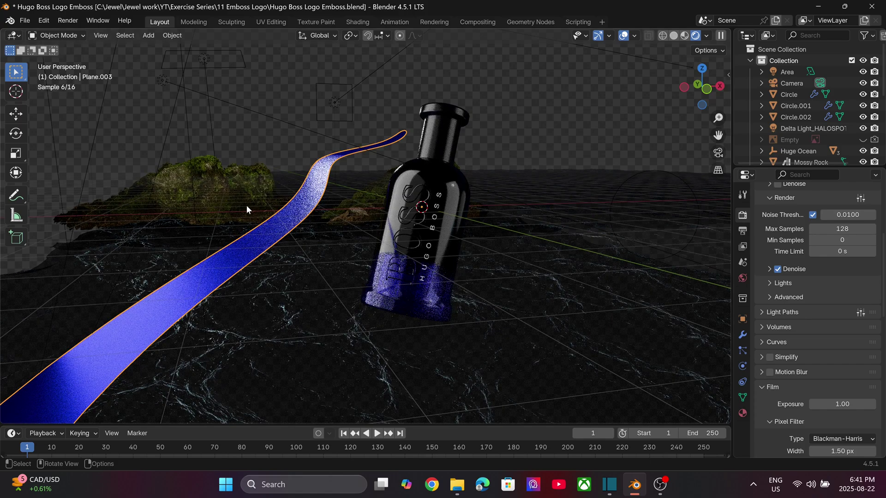
pyautogui.scroll(-3, 247, 210)
pyautogui.hotkey('ctrl', 'z')
pyautogui.hotkey('ctrl', 'z')
pyautogui.moveTo(246, 206)
pyautogui.mouseDown(button='middle')
pyautogui.moveTo(233, 198)
pyautogui.moveTo(272, 216)
pyautogui.moveTo(245, 210)
pyautogui.mouseUp(button='middle')
pyautogui.hotkey('ctrl', 'z')
pyautogui.hotkey('ctrl', 'z')
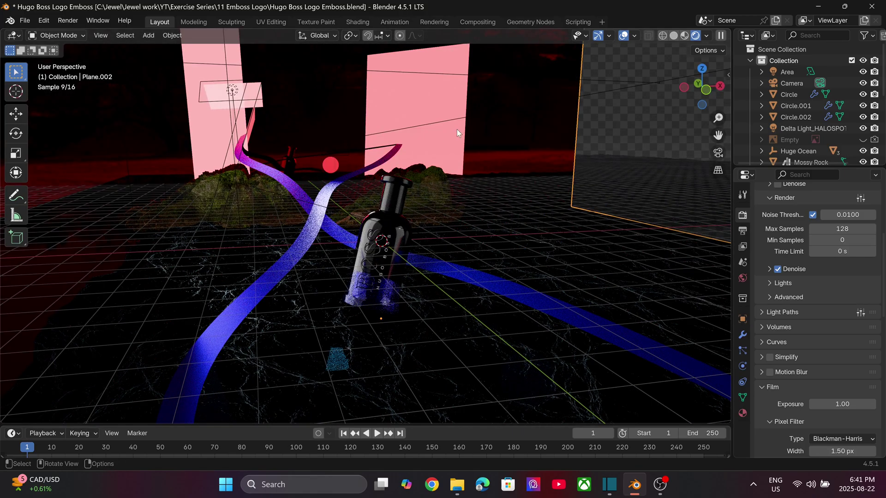
# Examine the Black Glossy material settings of the large red backdrop plane
pyautogui.scroll(-4, 448, 145)
pyautogui.click(743, 413)
pyautogui.moveTo(840, 297); pyautogui.dragTo(824, 315)
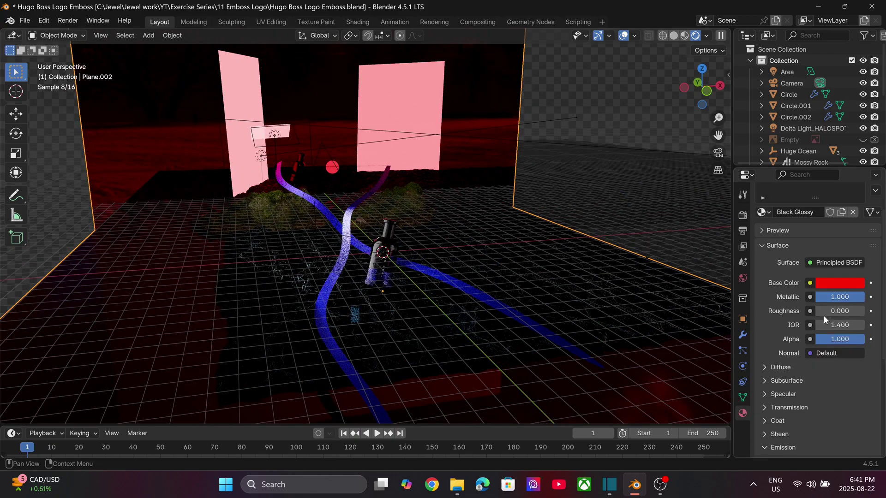
pyautogui.scroll(-2, 836, 323)
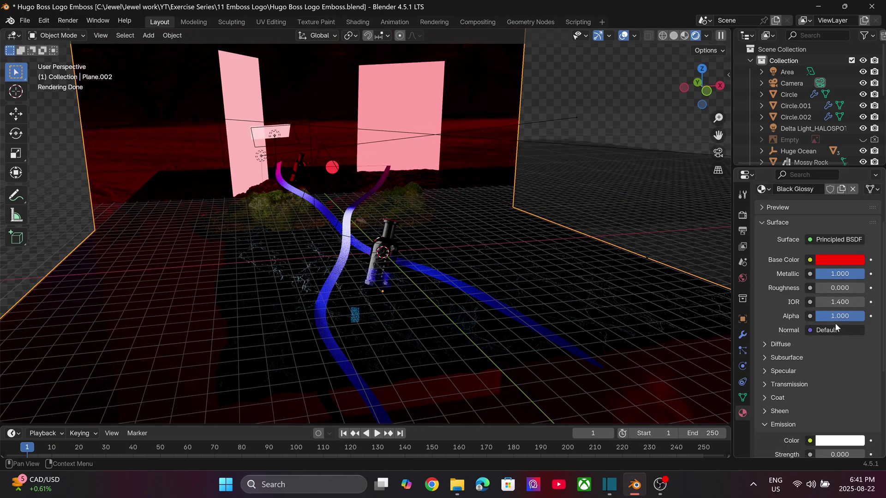
pyautogui.scroll(4, 835, 323)
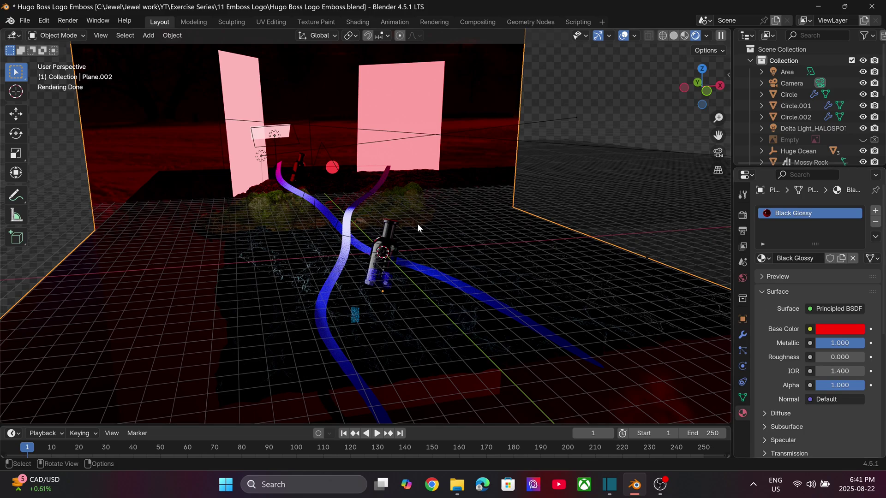
# Switch to the camera view and inspect the embossed BOSS logo and HUGO BOSS label up close
pyautogui.press('KP_0')
pyautogui.scroll(5, 387, 239)
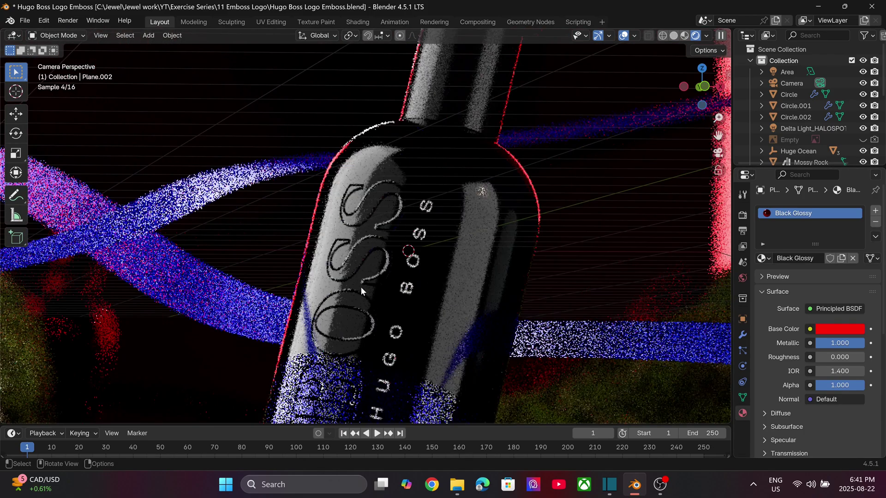
pyautogui.keyDown('shift'); pyautogui.moveTo(369, 296); pyautogui.dragTo(375, 214, button='middle'); pyautogui.keyUp('shift')
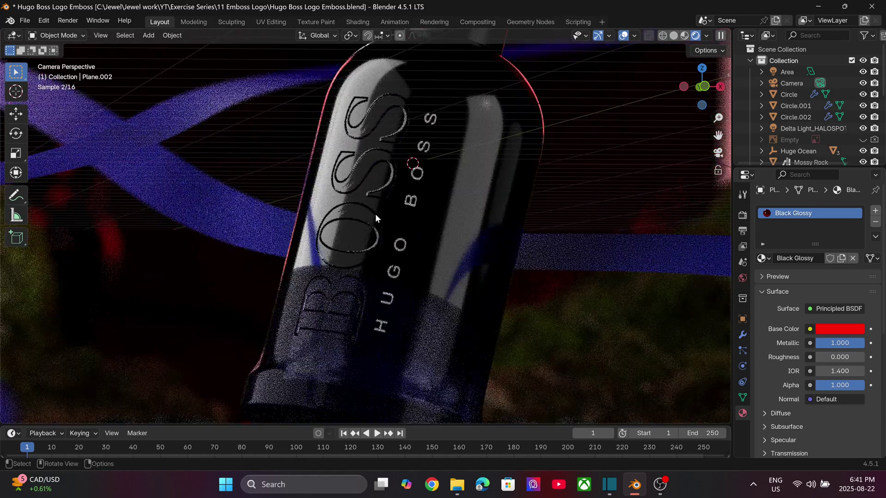